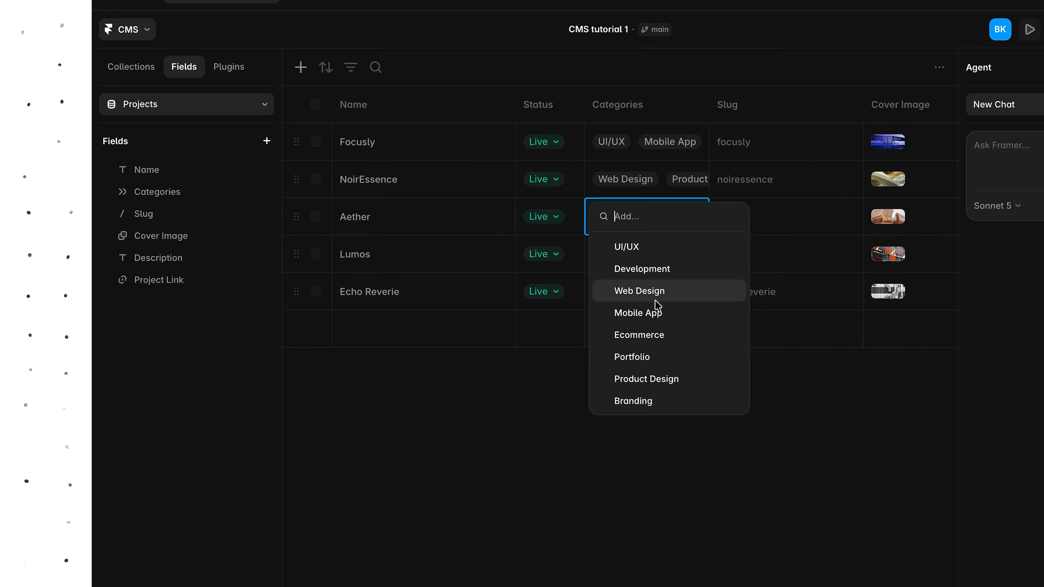
- Assign the Ecommerce and Portfolio categories to the Aether project
click(655, 338)
click(654, 357)
click(701, 485)
- Assign the Branding and Web Design categories to the Lumos project
click(634, 270)
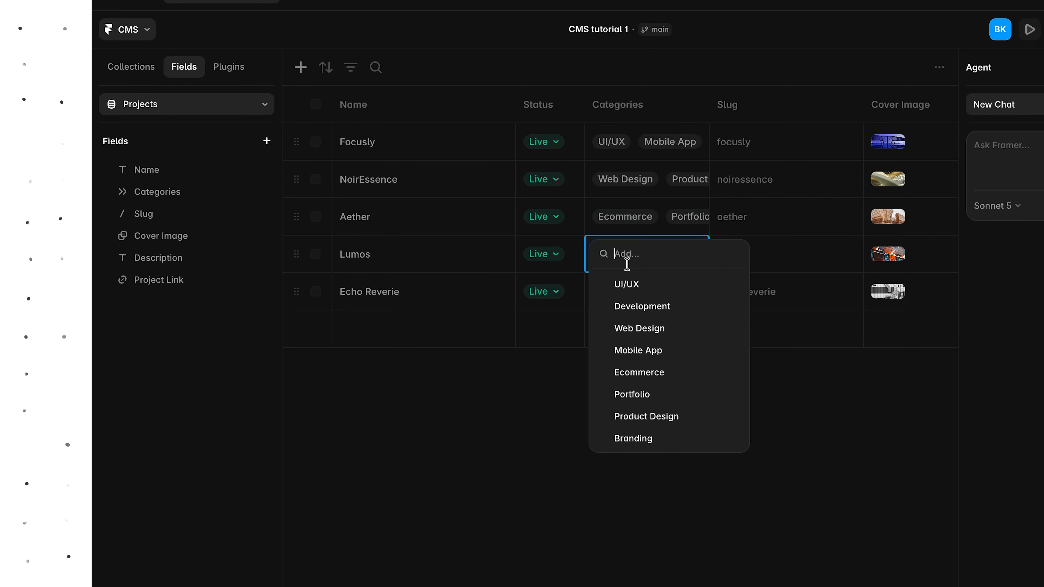
click(637, 438)
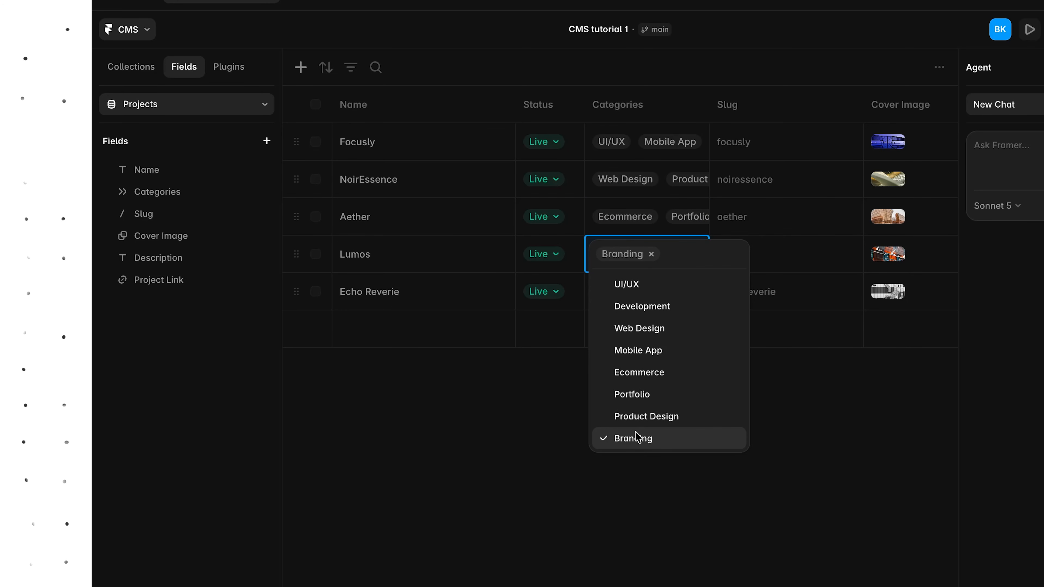
click(639, 328)
click(508, 415)
- Assign the Web Design and Branding categories to the Echo Reverie project
click(628, 292)
click(641, 366)
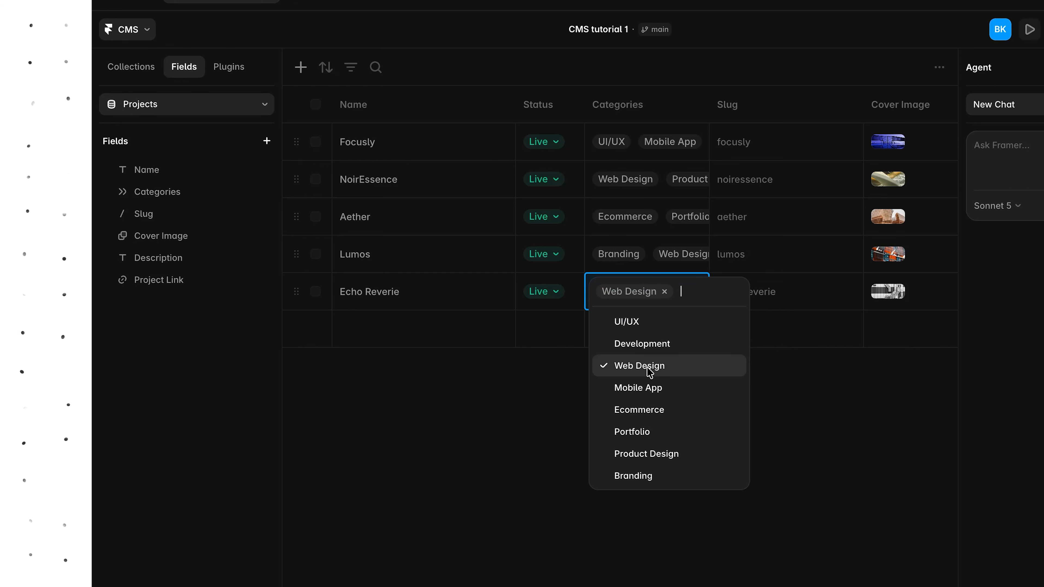
click(643, 477)
click(504, 448)
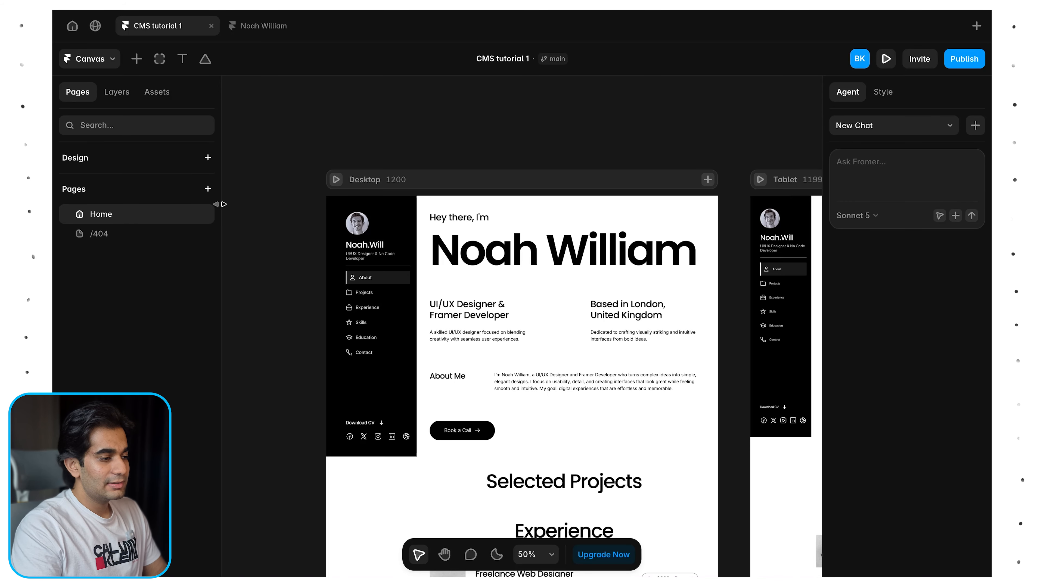
- Create a CMS index page for the Projects collection
click(208, 189)
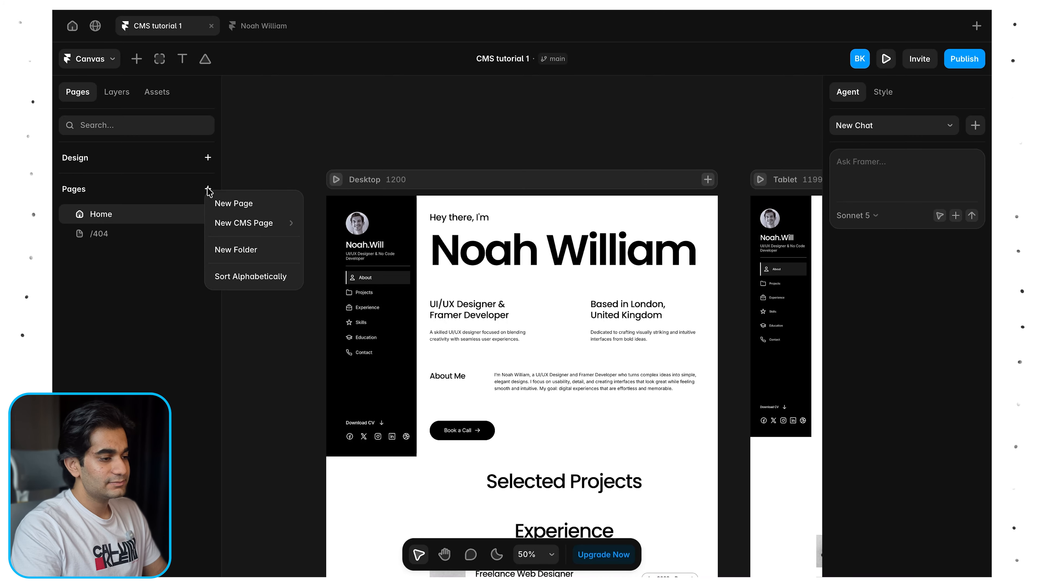
mouse_move(234, 223)
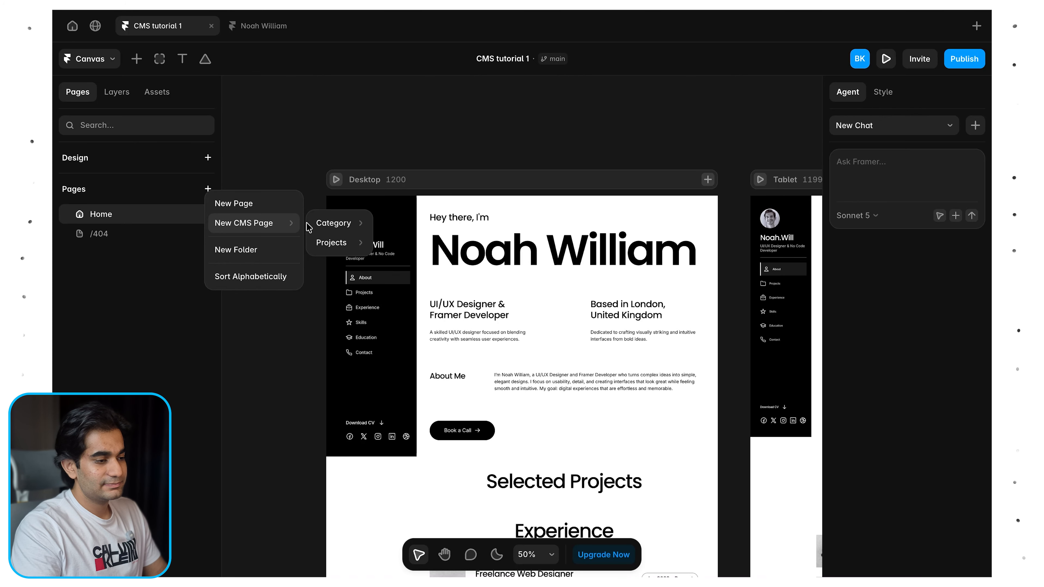
mouse_move(317, 243)
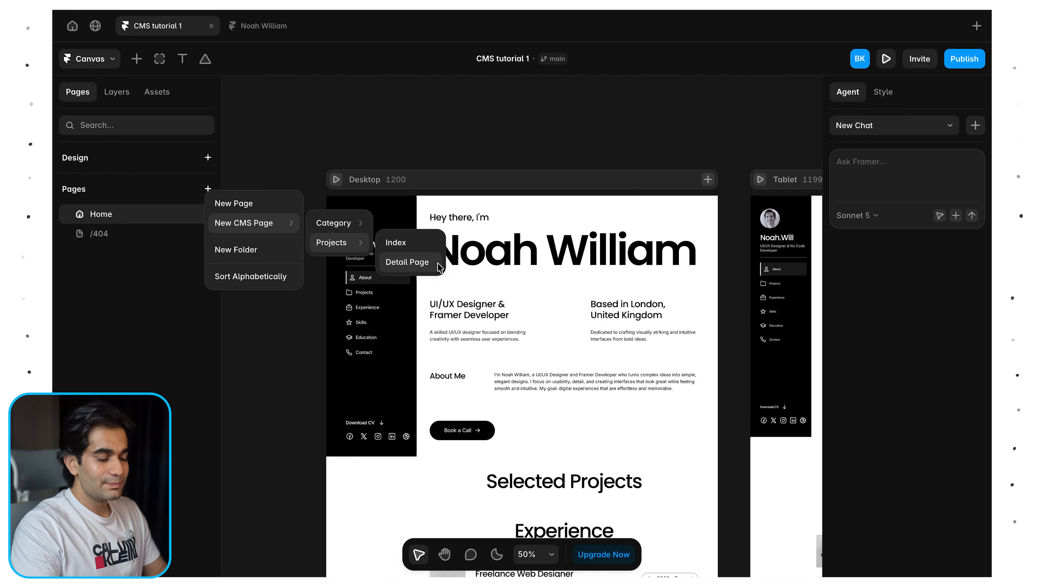
click(414, 243)
scroll(486, 391, up, 5)
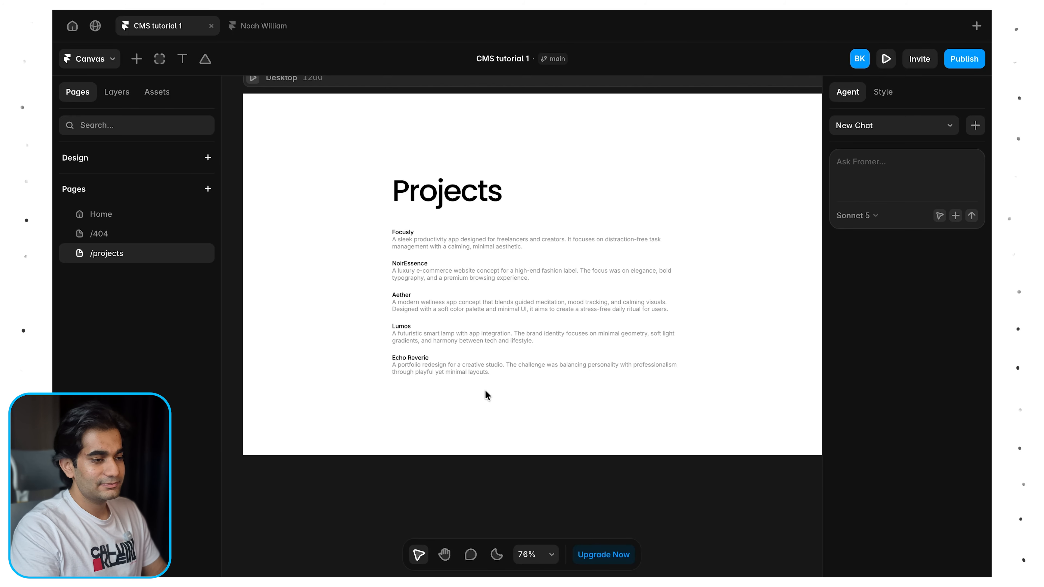
- Add a CMS detail page for the Projects collection
click(208, 190)
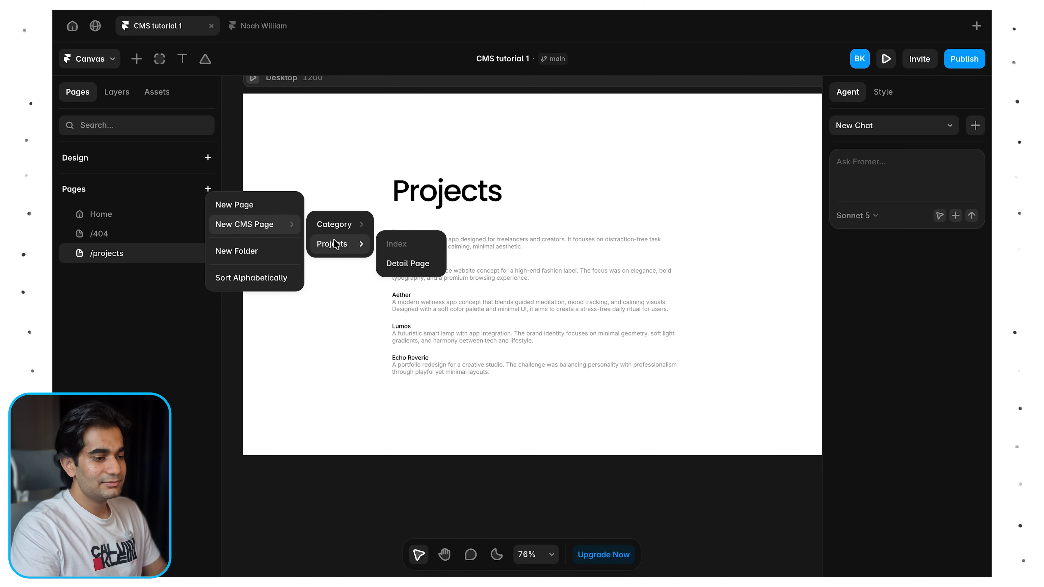
click(409, 263)
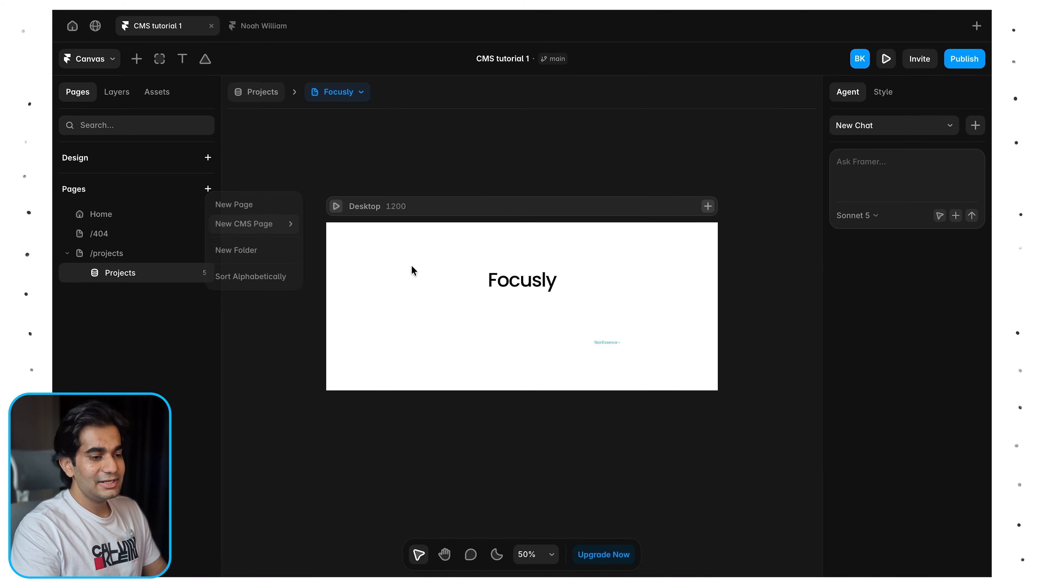
click(519, 300)
click(352, 302)
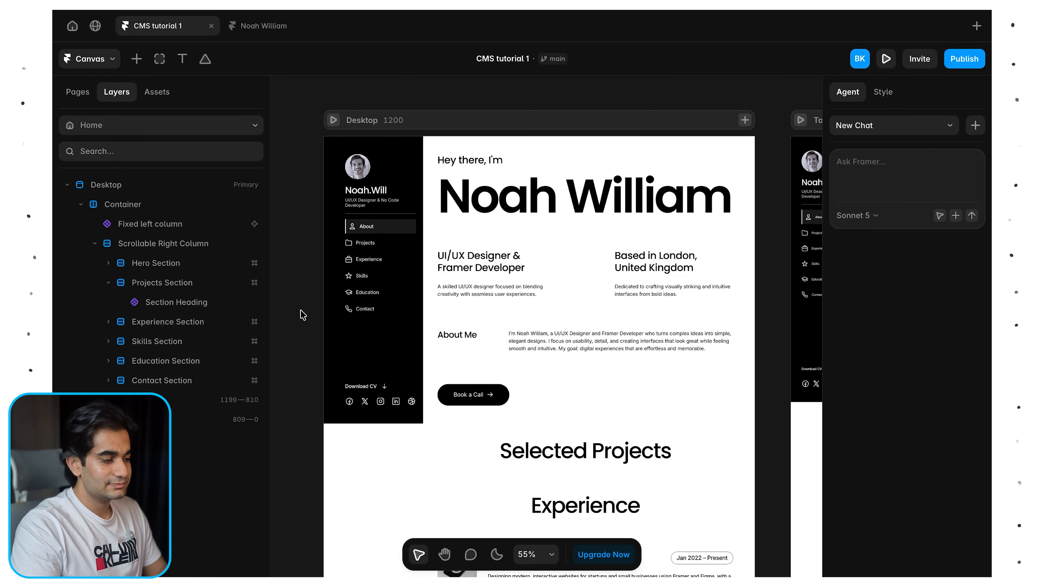
- Insert the Projects collection list beneath the Selected Projects heading in the Home page's Projects Section
click(136, 59)
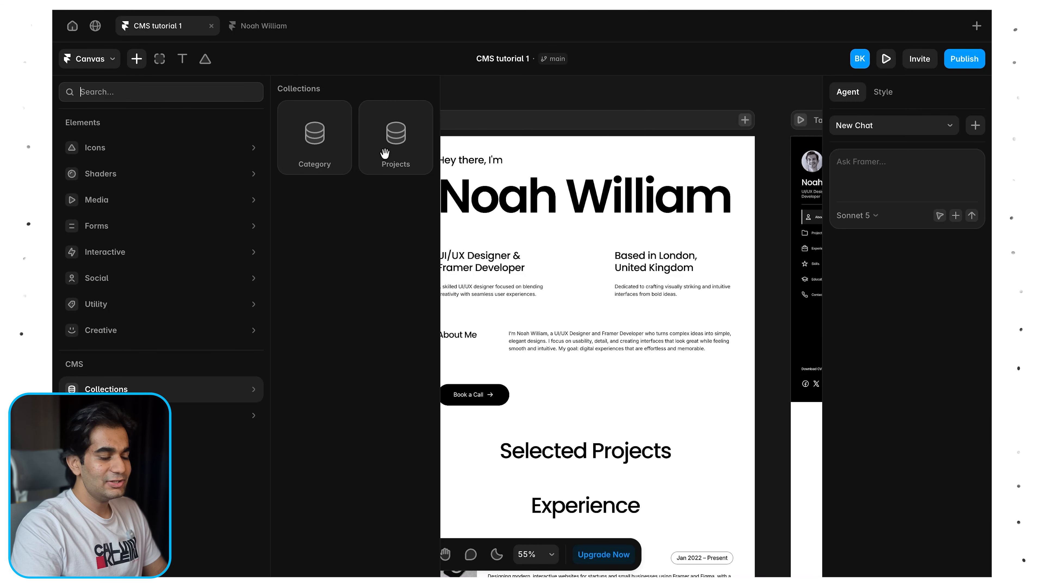
drag(385, 155, 567, 467)
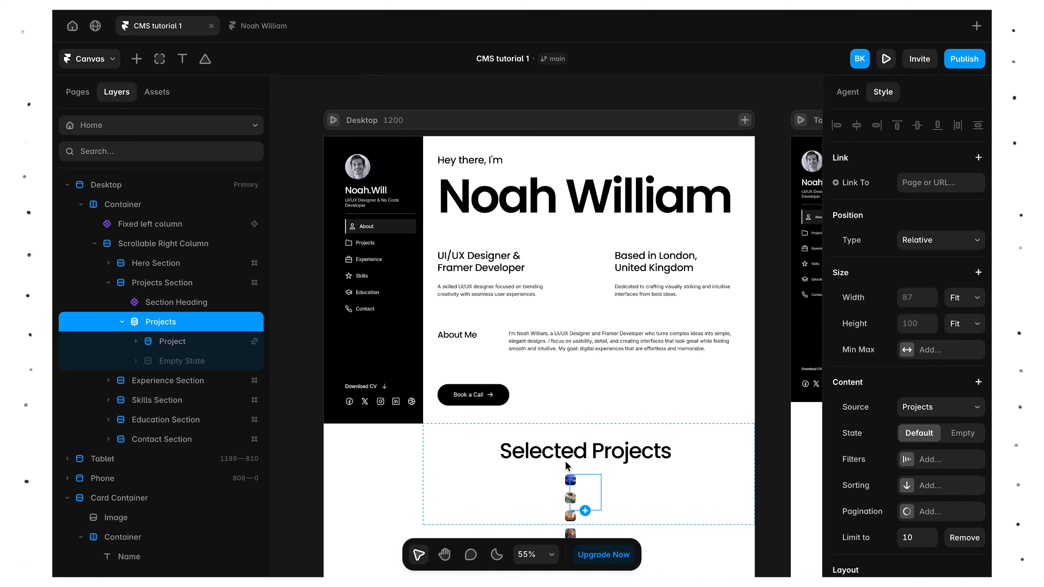
scroll(567, 466, up, 2)
scroll(567, 452, down, 3)
scroll(566, 412, up, 5)
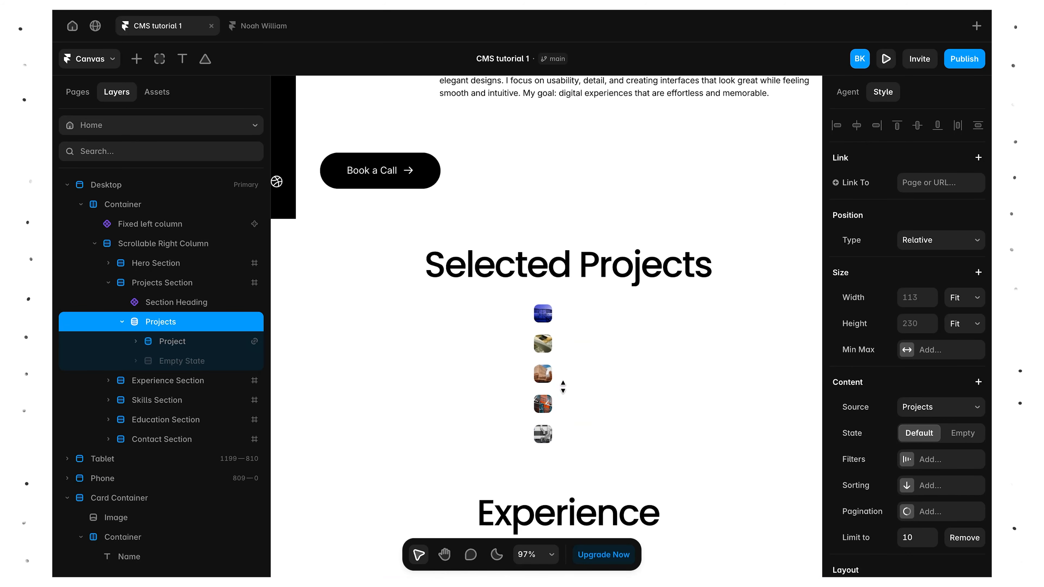
scroll(563, 386, down, 4)
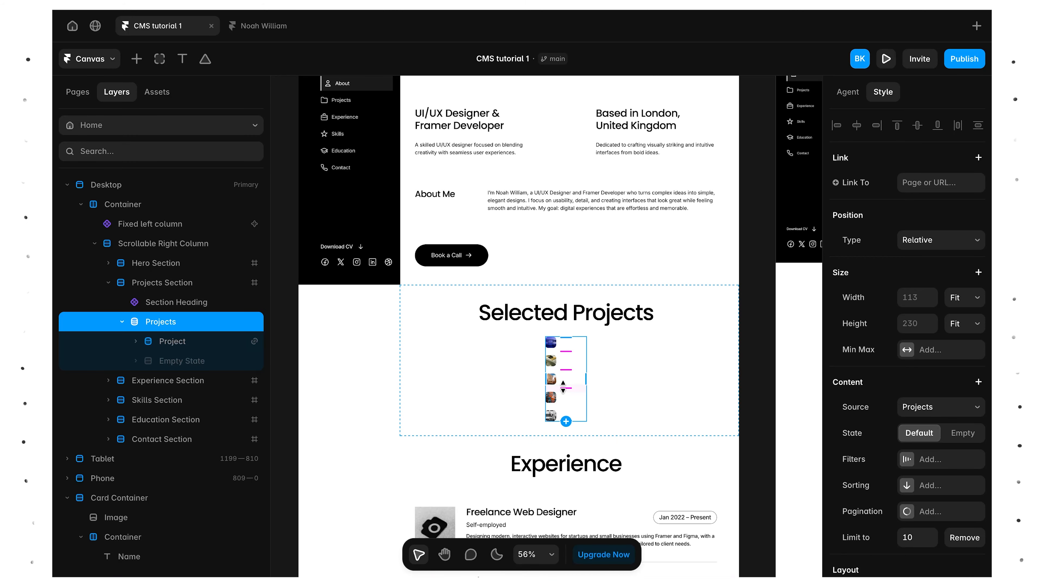
- Move the standalone Card Container from the canvas into the Project item of the Projects collection list
scroll(563, 387, up, 10)
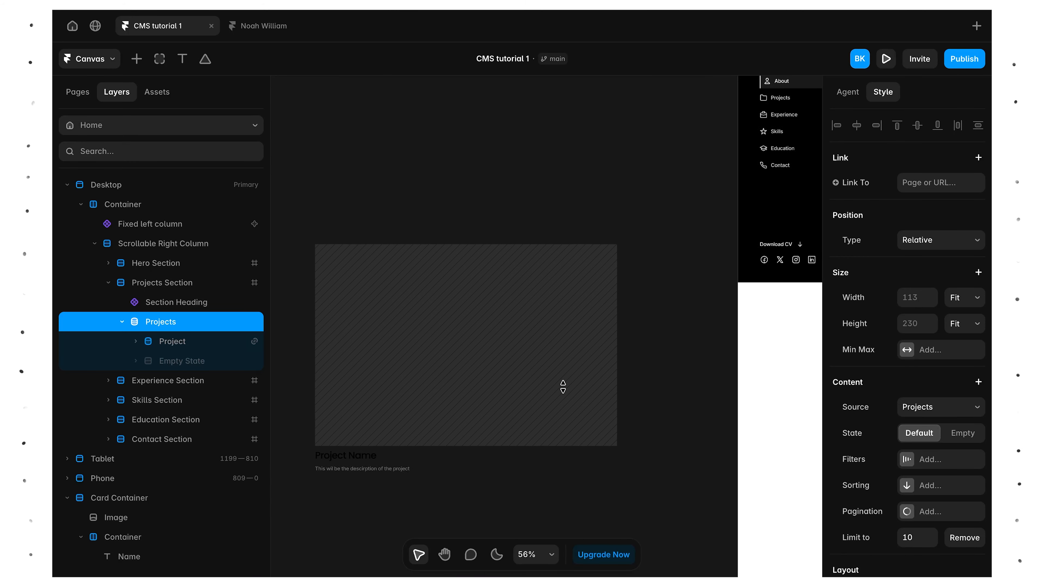
scroll(563, 387, up, 3)
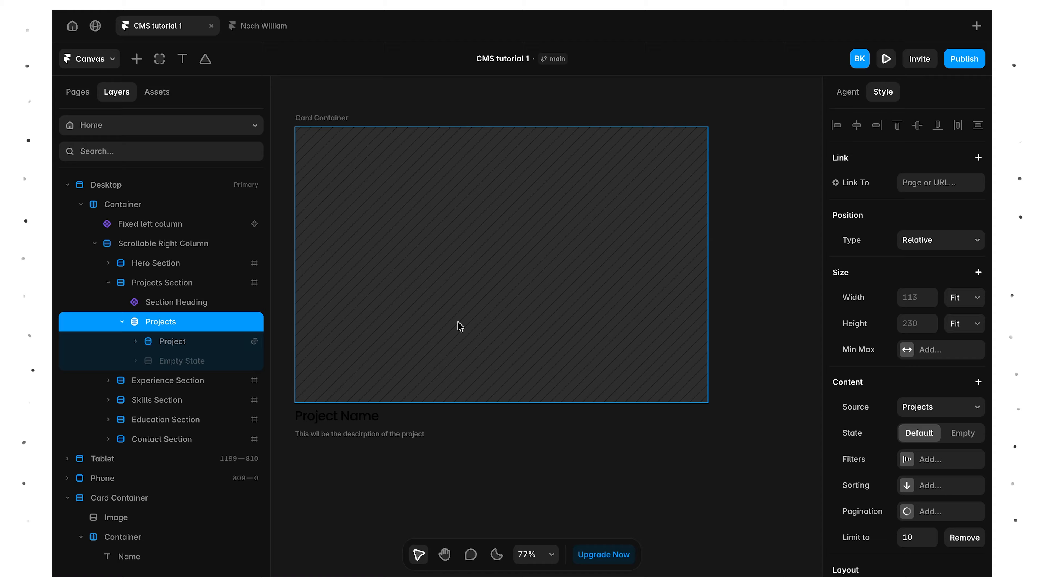
click(322, 117)
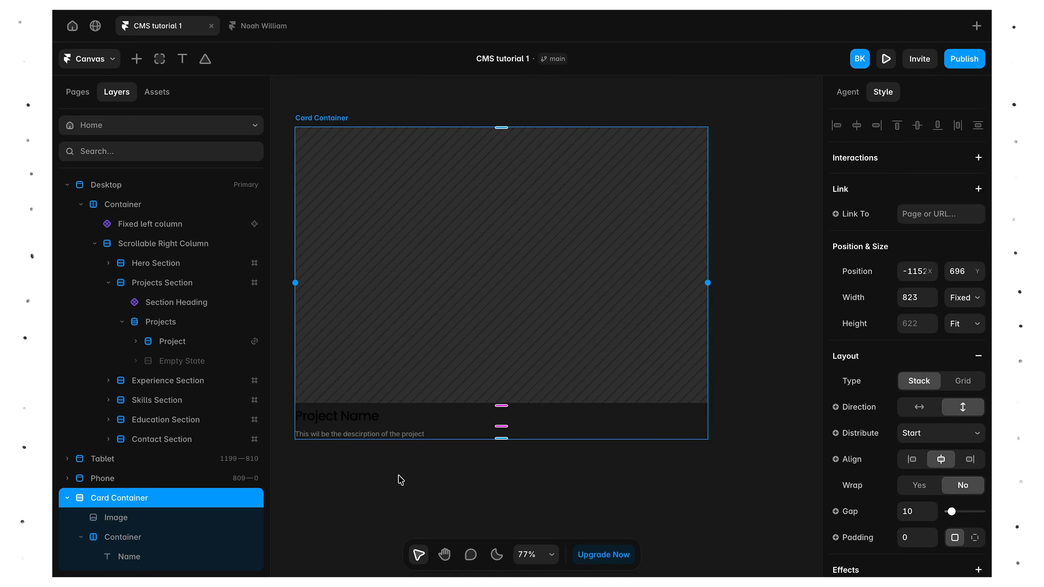
key(Delete)
scroll(401, 480, down, 8)
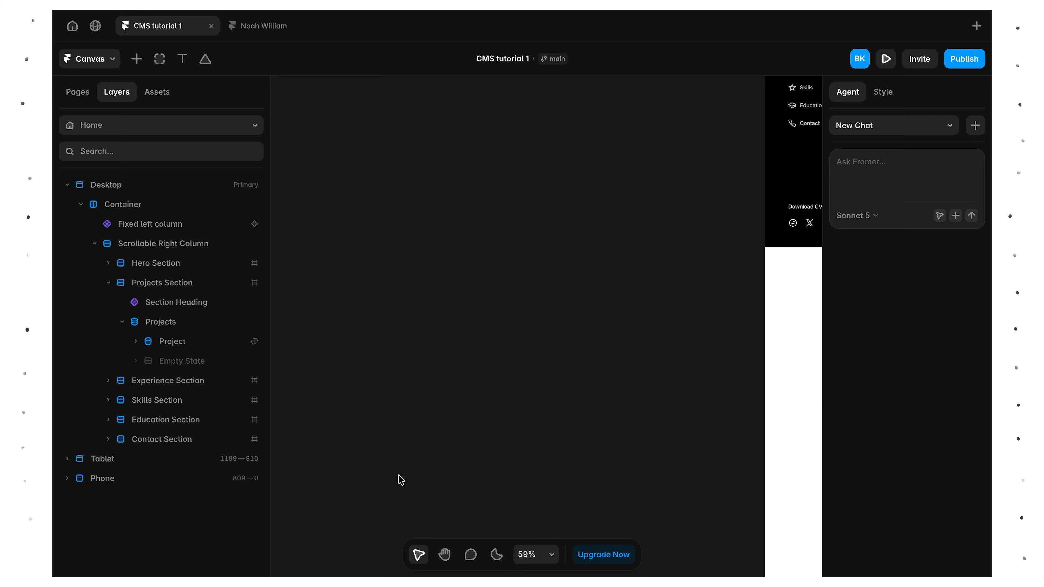
scroll(518, 353, up, 5)
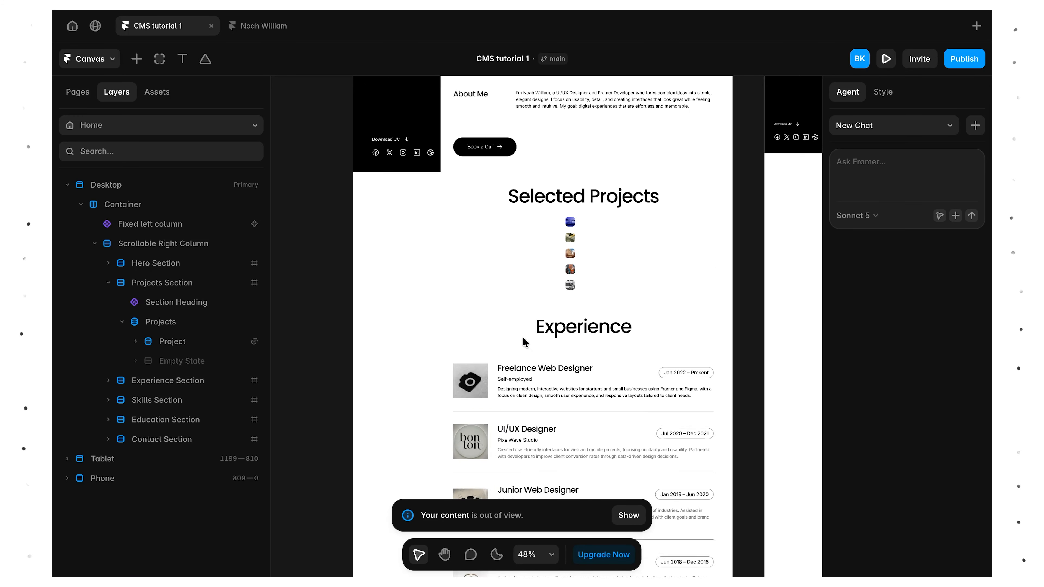
click(543, 180)
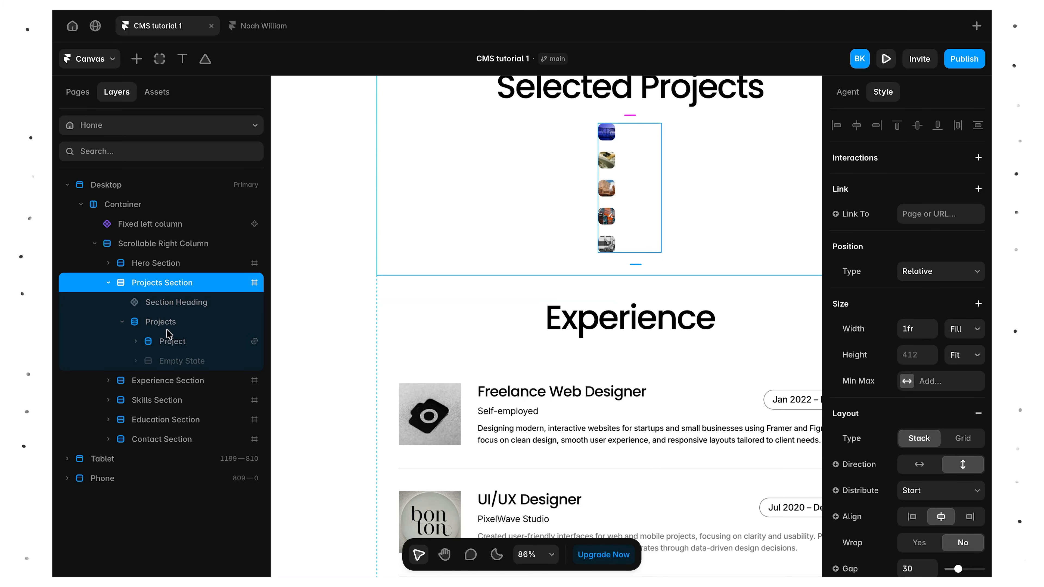
click(172, 342)
key(ctrl+z)
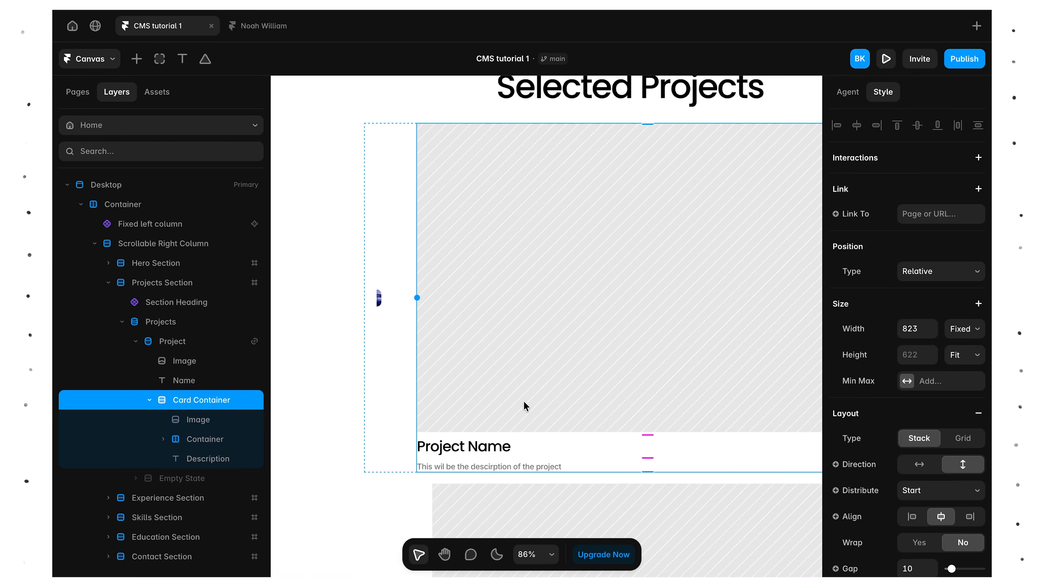
- Delete the default Name and Image layers from the Project item, keeping only the Card Container
scroll(524, 403, down, 5)
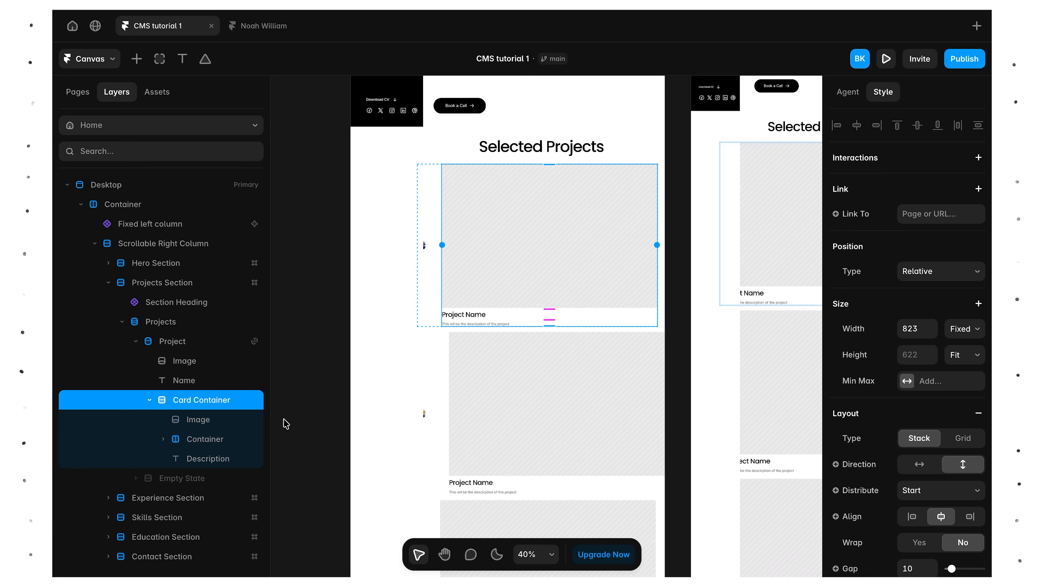
click(183, 382)
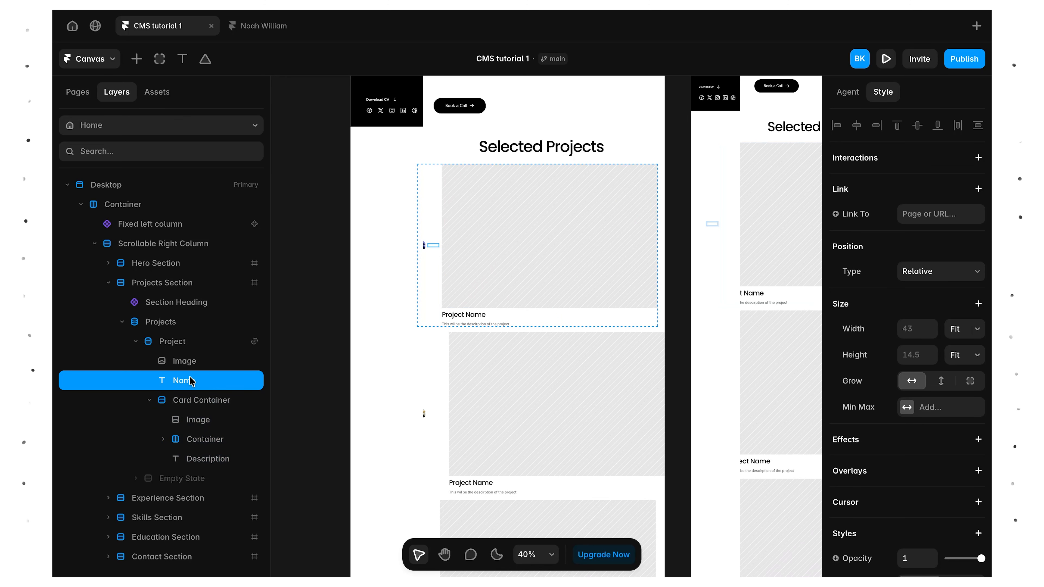
shift+click(181, 362)
key(Delete)
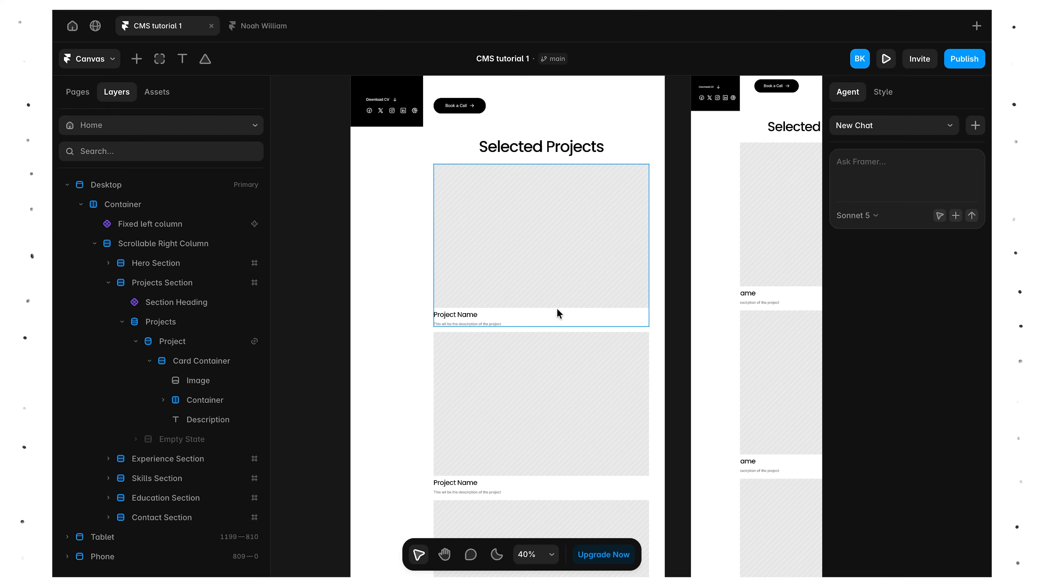
- Bind the fill of the card's Image layer to the Cover image variable of the Projects collection
click(530, 257)
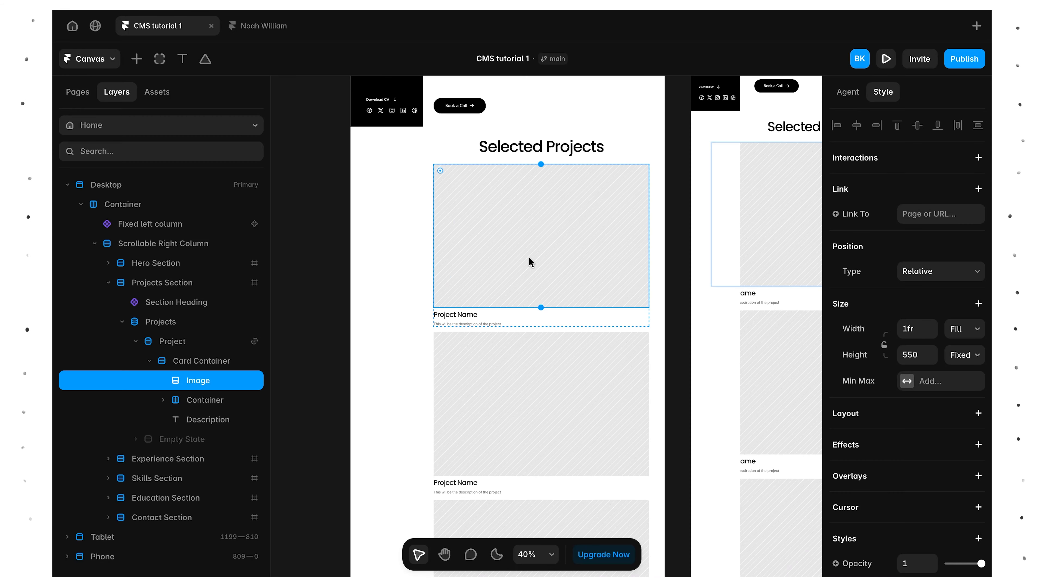
scroll(930, 436, down, 6)
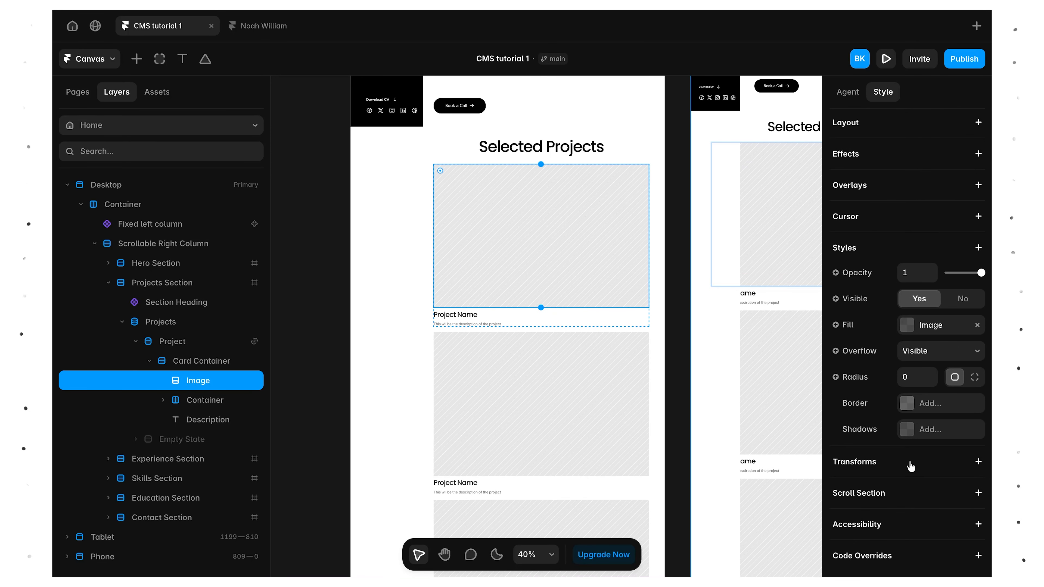
click(839, 326)
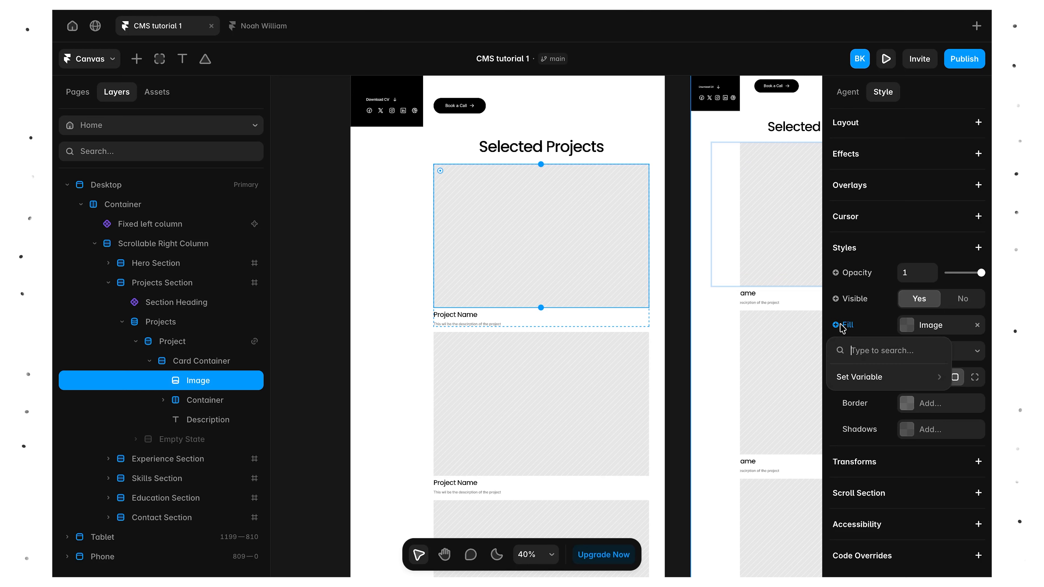
mouse_move(865, 377)
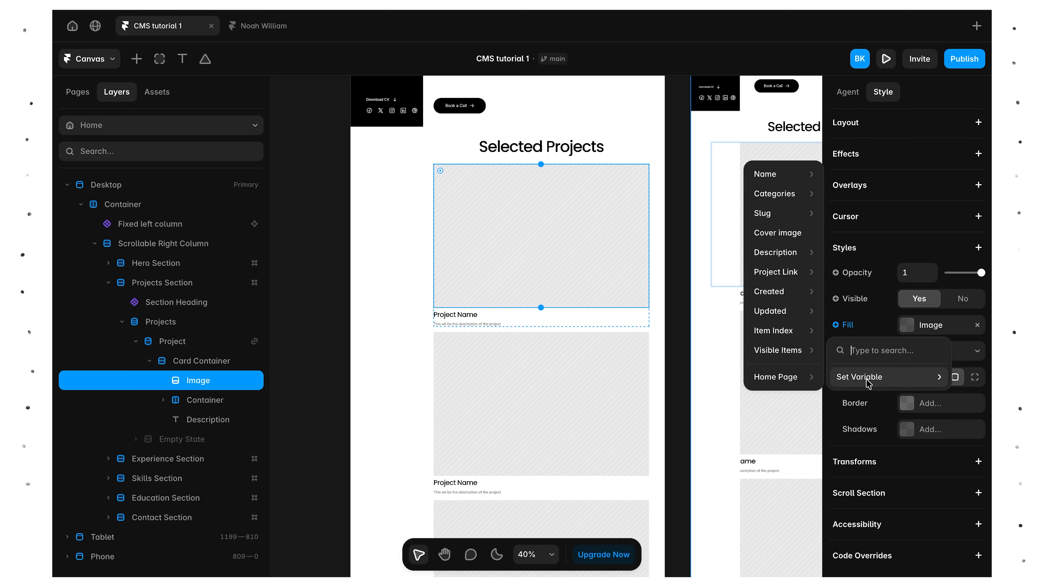
click(773, 235)
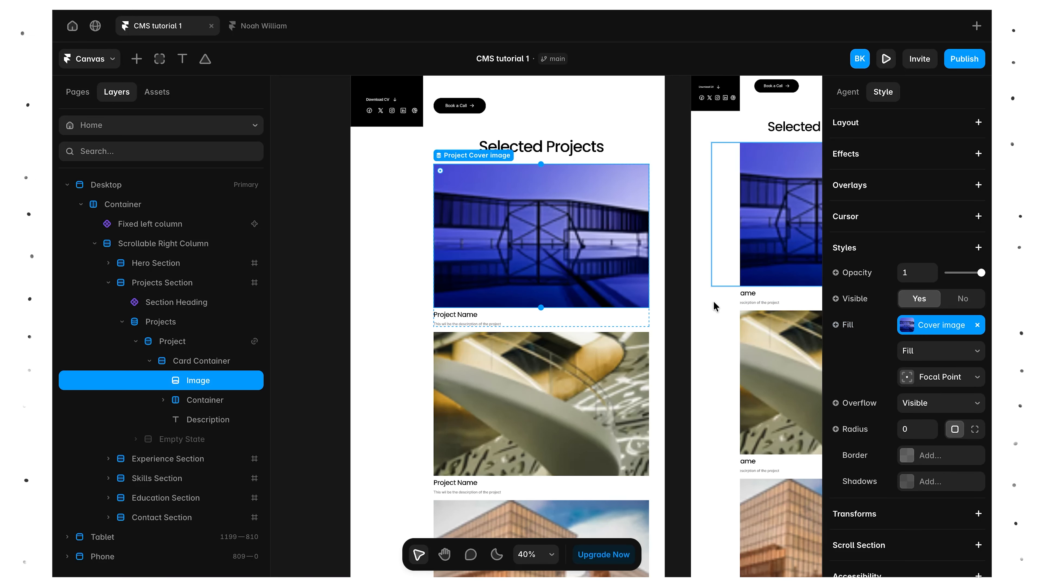
- Bind the content of the card's Project Name text to the collection's Name variable
click(460, 314)
scroll(885, 436, down, 5)
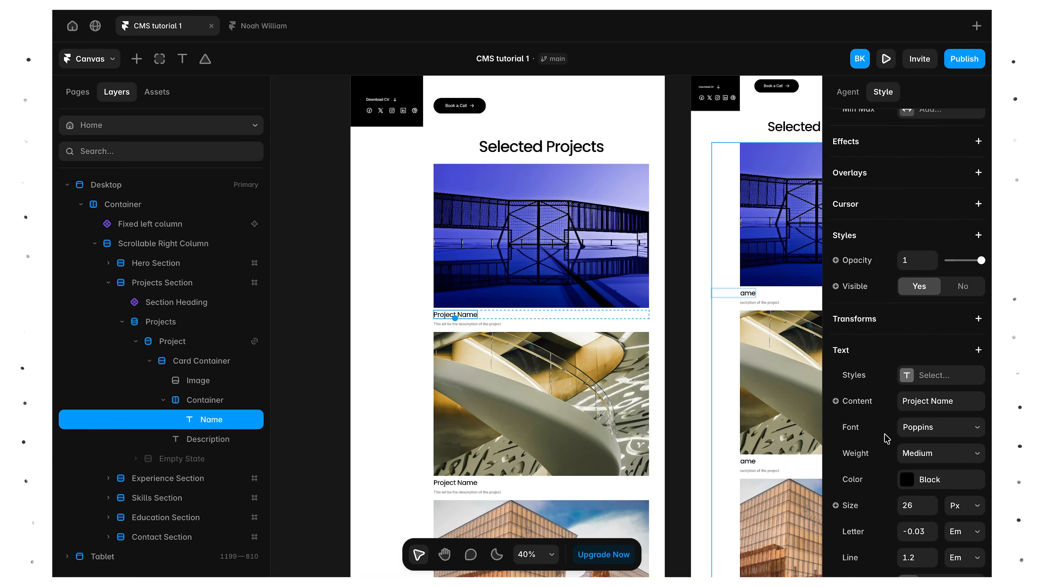
scroll(886, 438, down, 3)
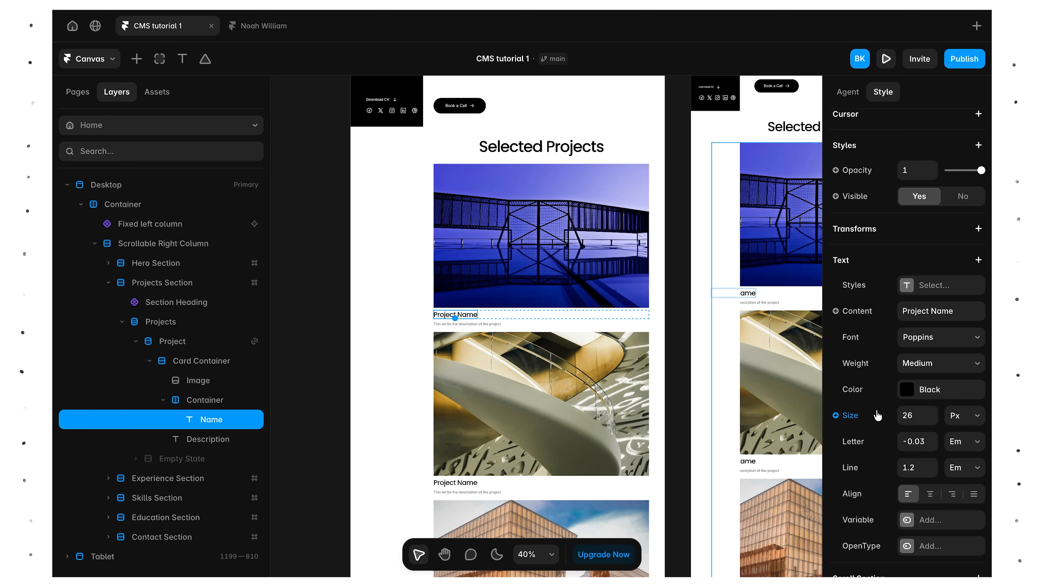
click(849, 316)
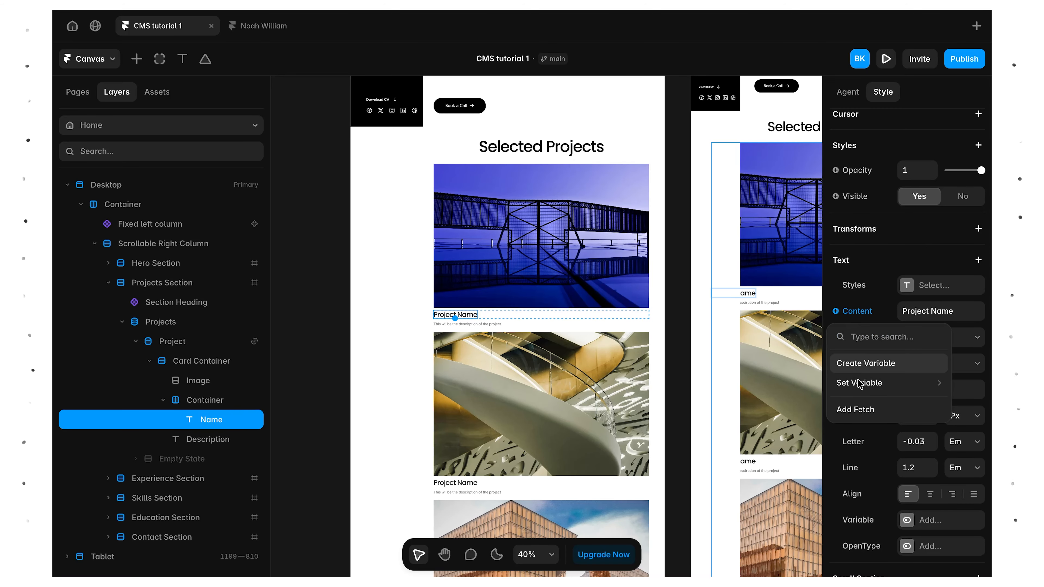
mouse_move(859, 384)
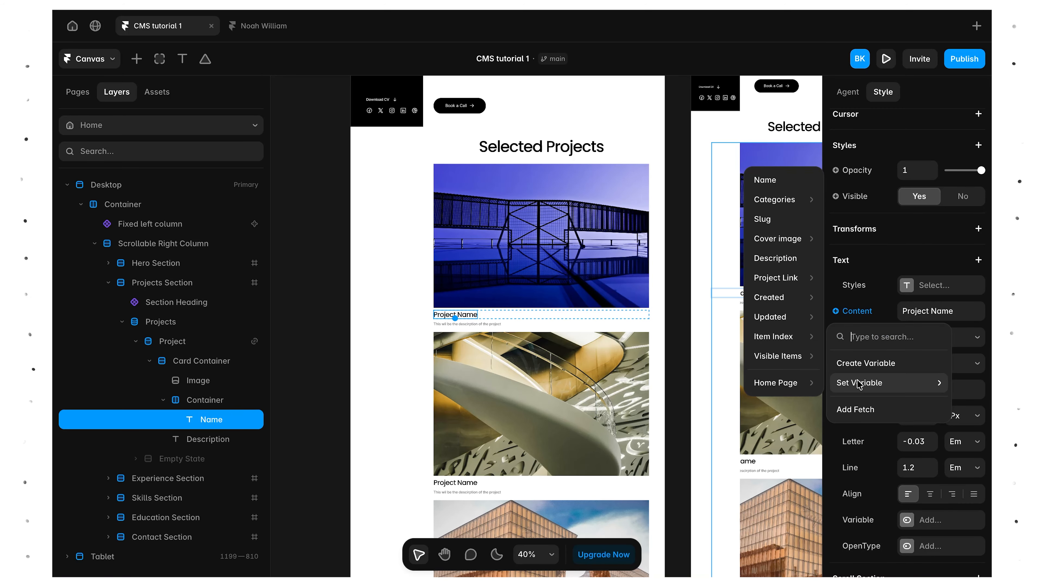
click(779, 181)
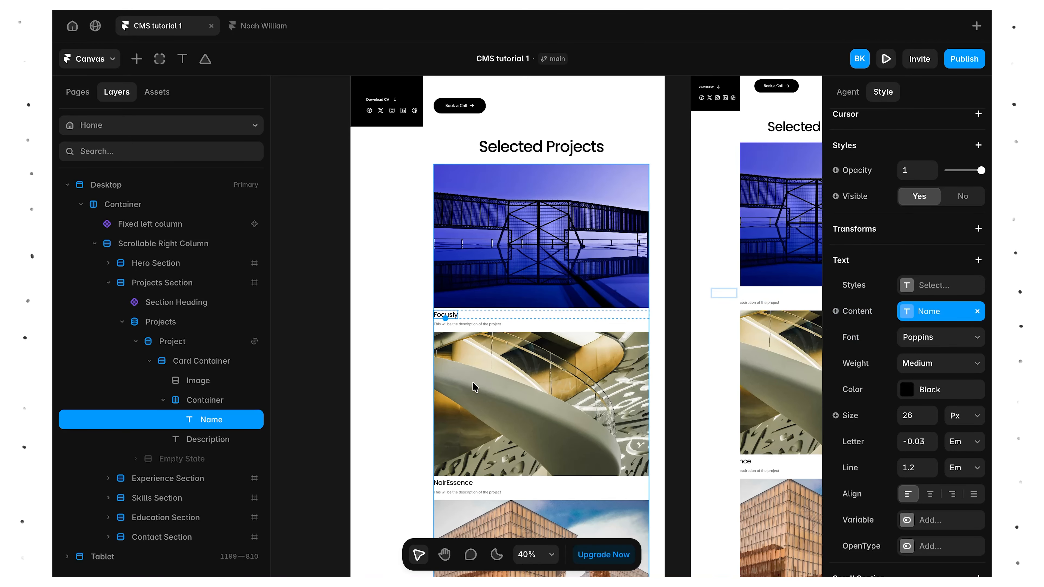
- Bind the content of the card's Description text to the Description variable of the Projects collection
scroll(463, 323, up, 5)
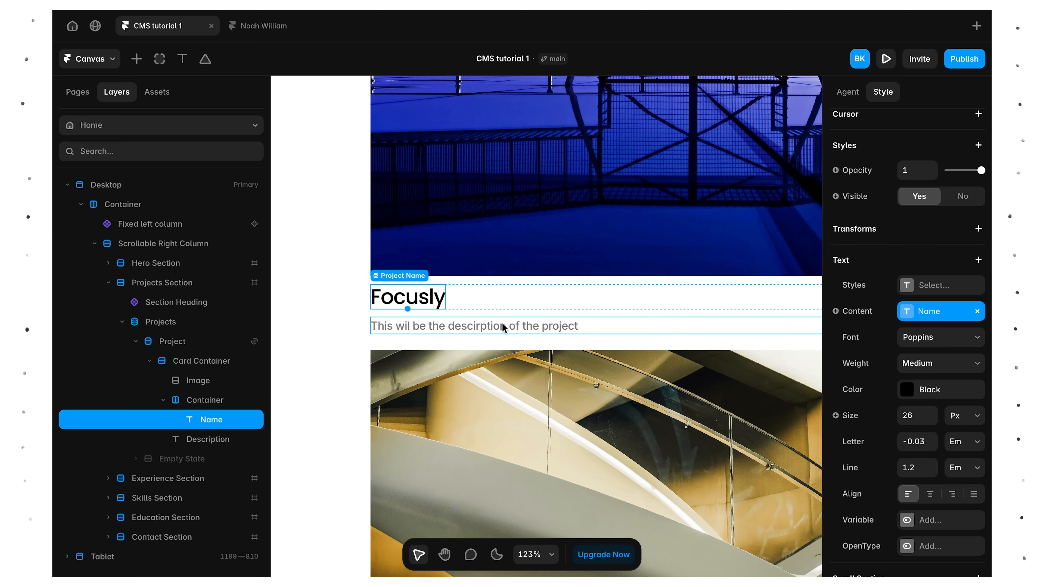
click(502, 323)
scroll(932, 461, down, 8)
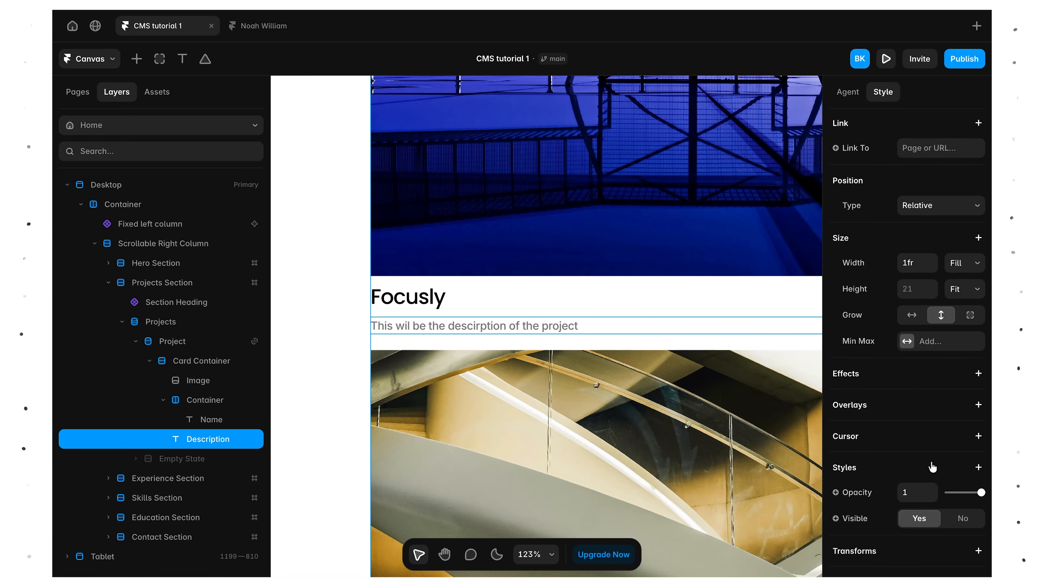
click(862, 357)
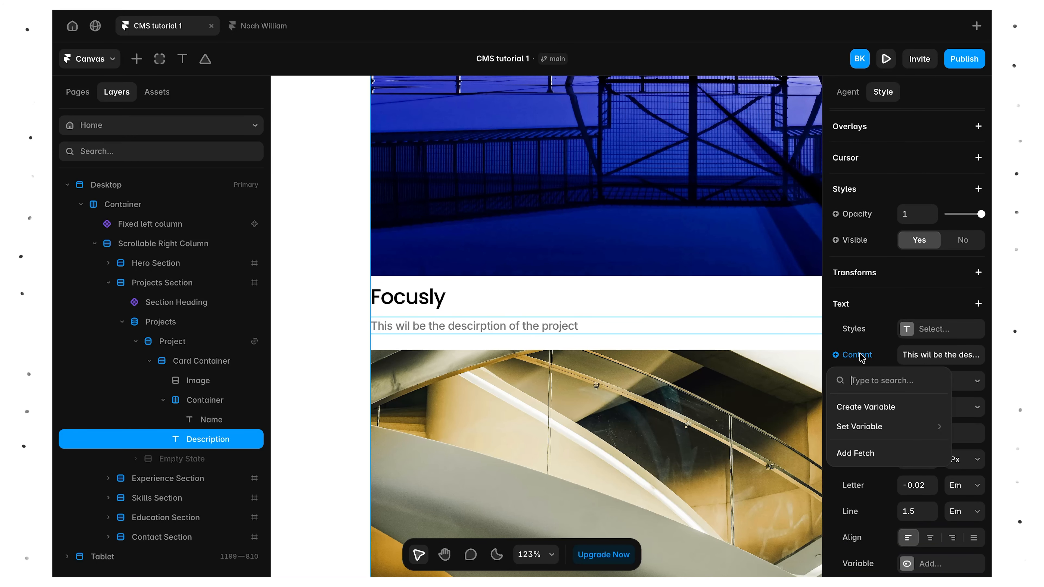
mouse_move(861, 430)
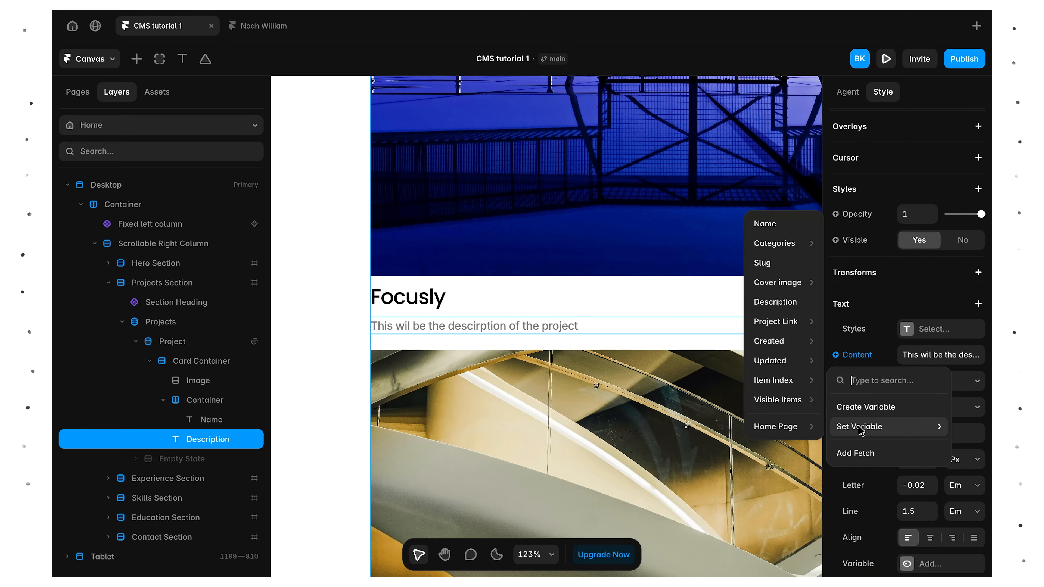
click(776, 302)
scroll(561, 461, down, 5)
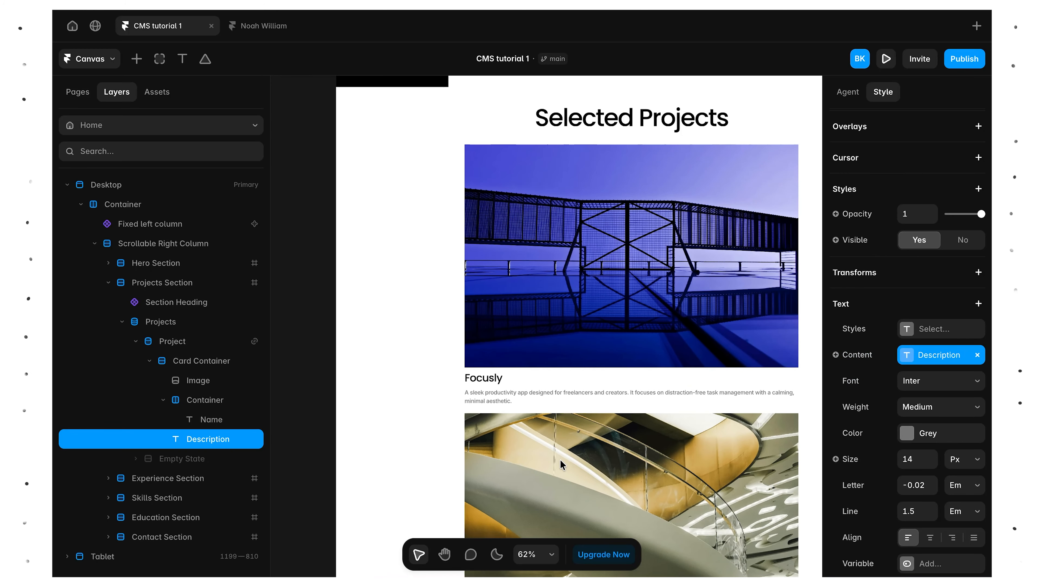
- Insert the Category collection list into the card's inner Container, right after the project Name text
scroll(561, 461, right, 2)
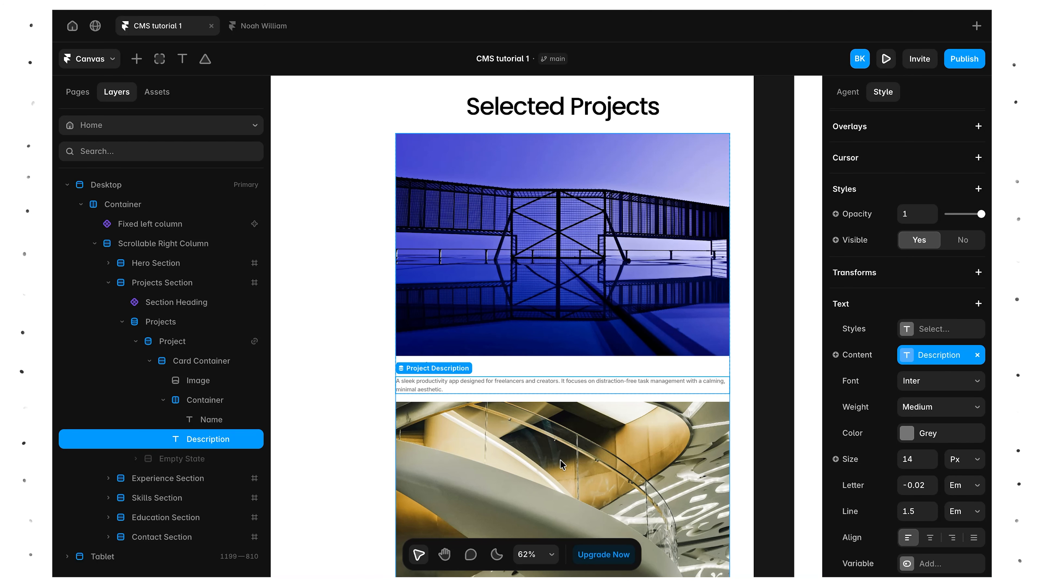
scroll(562, 465, right, 2)
scroll(562, 444, up, 3)
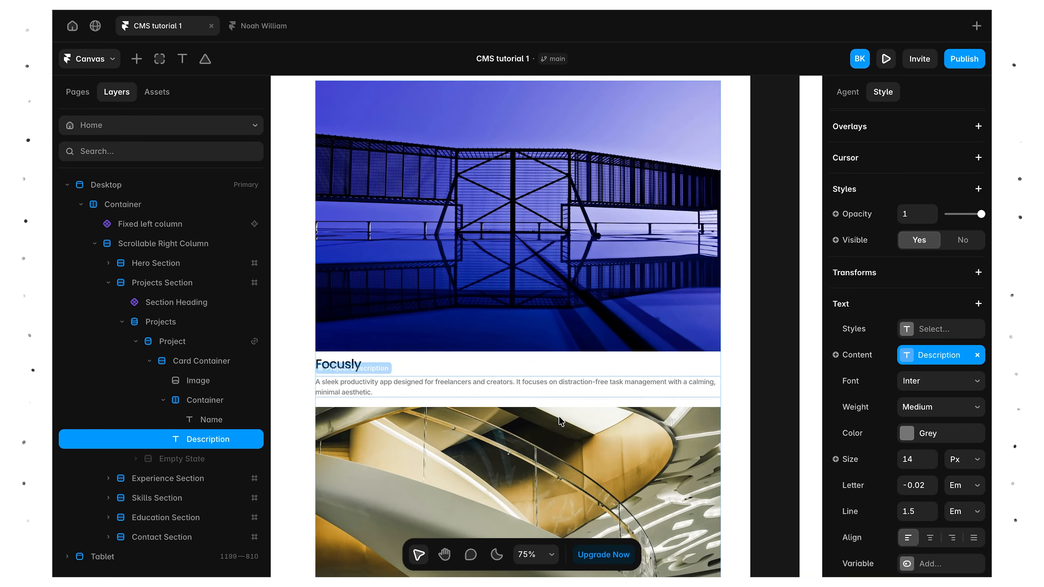
scroll(464, 366, down, 4)
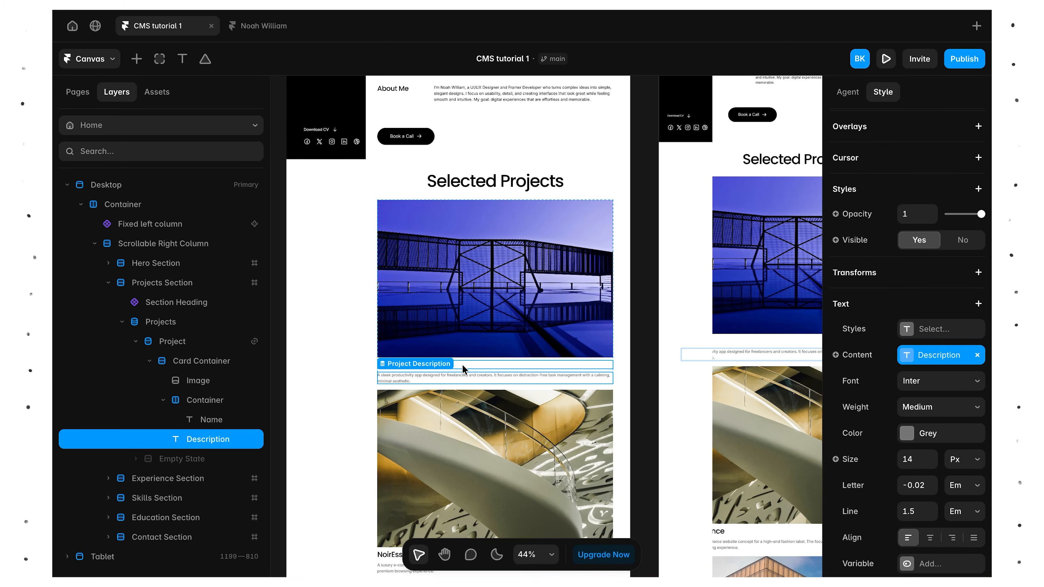
click(464, 369)
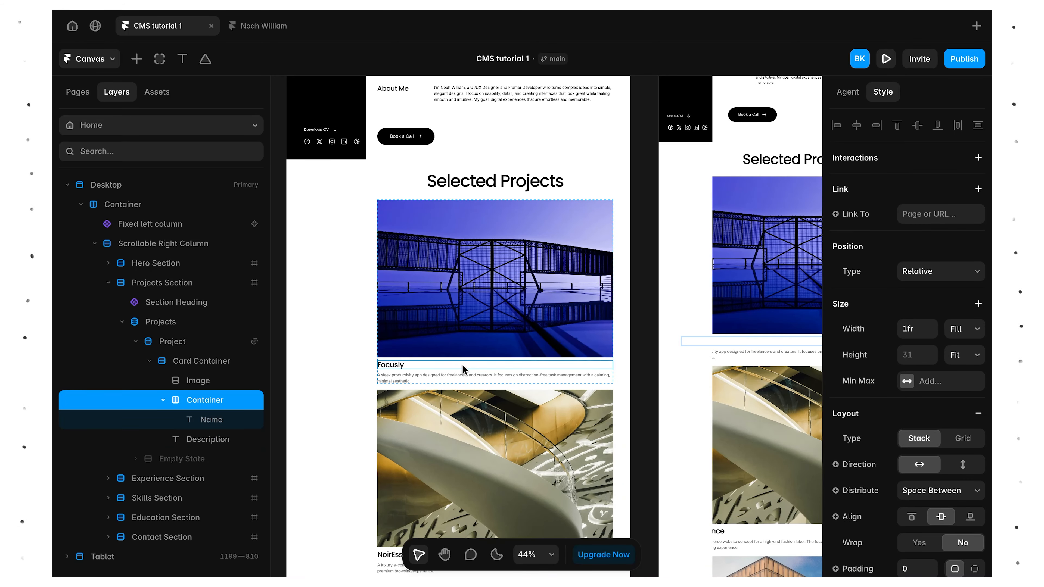
click(136, 60)
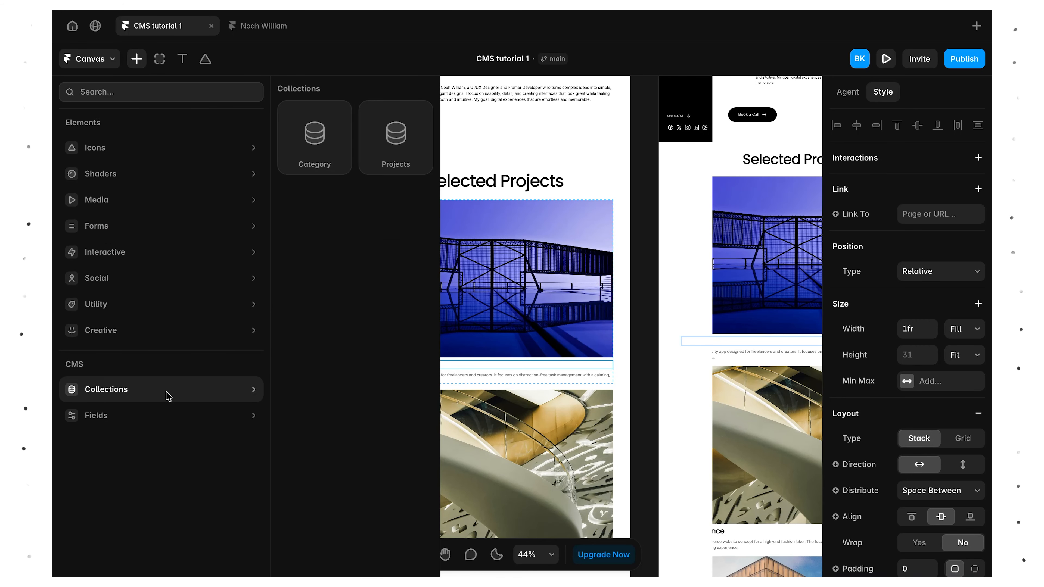
drag(316, 131, 556, 369)
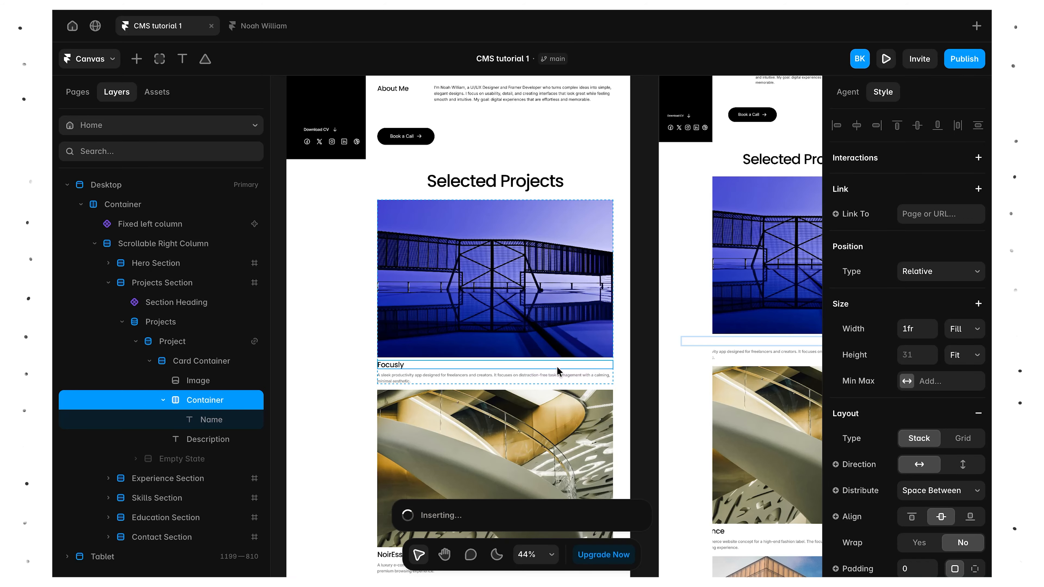
mouse_move(210, 439)
mouse_down()
mouse_move(210, 413)
mouse_move(214, 430)
mouse_up()
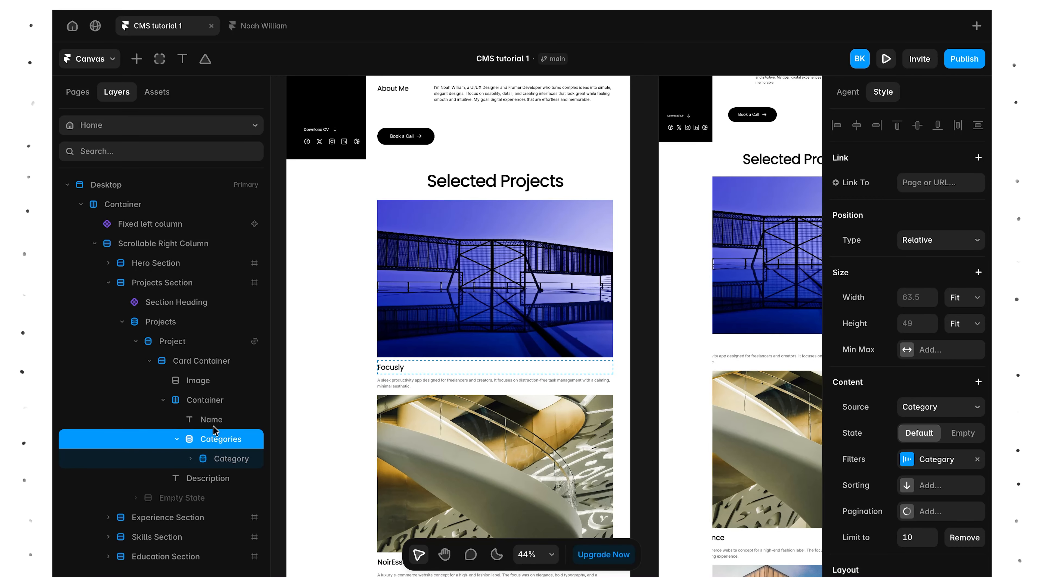
- Draw a standalone frame of about 118 by 50 on the empty canvas beside the Desktop page
scroll(541, 404, up, 5)
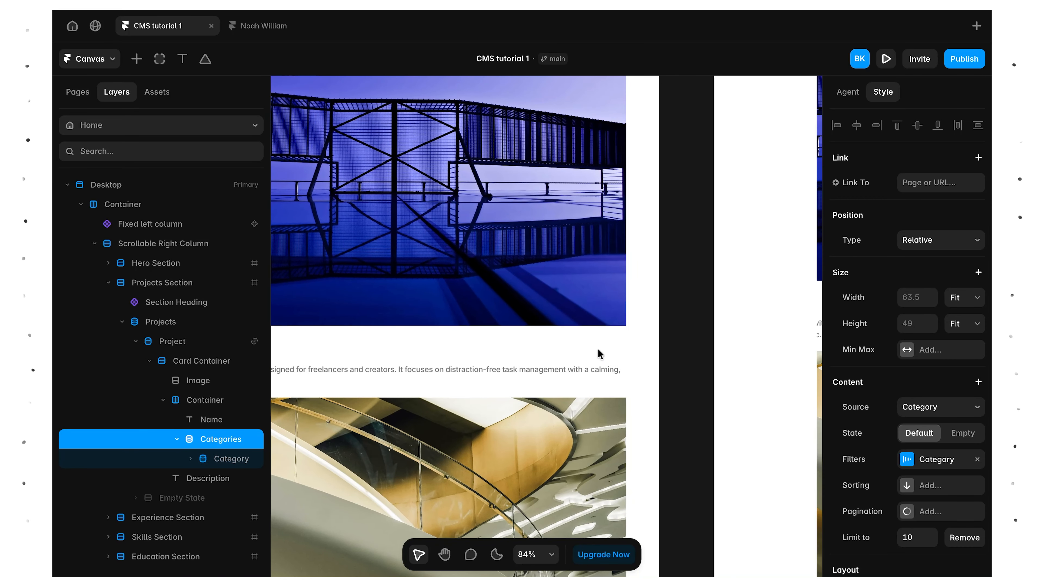
scroll(606, 344, up, 3)
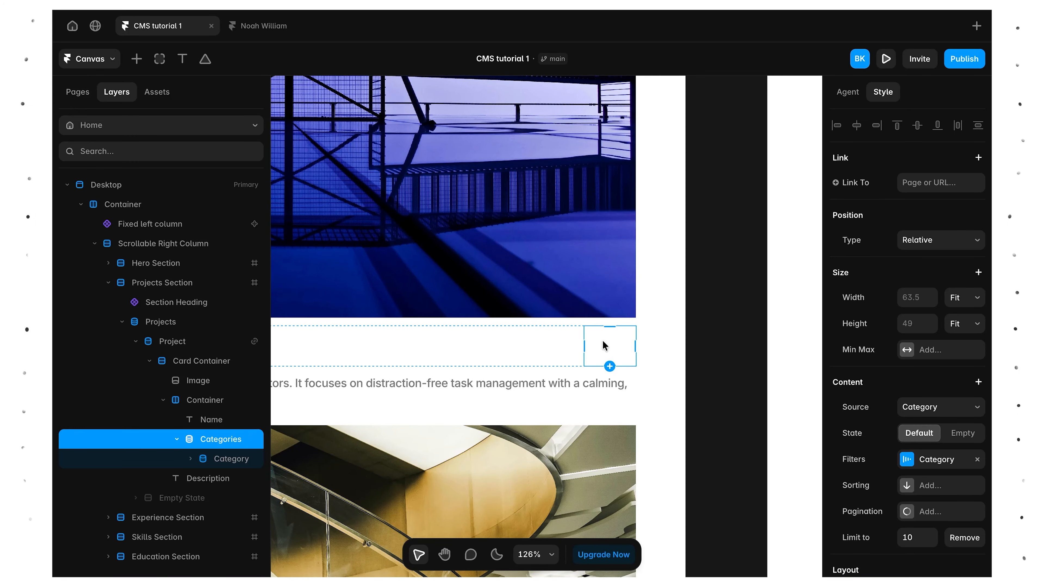
scroll(603, 346, down, 5)
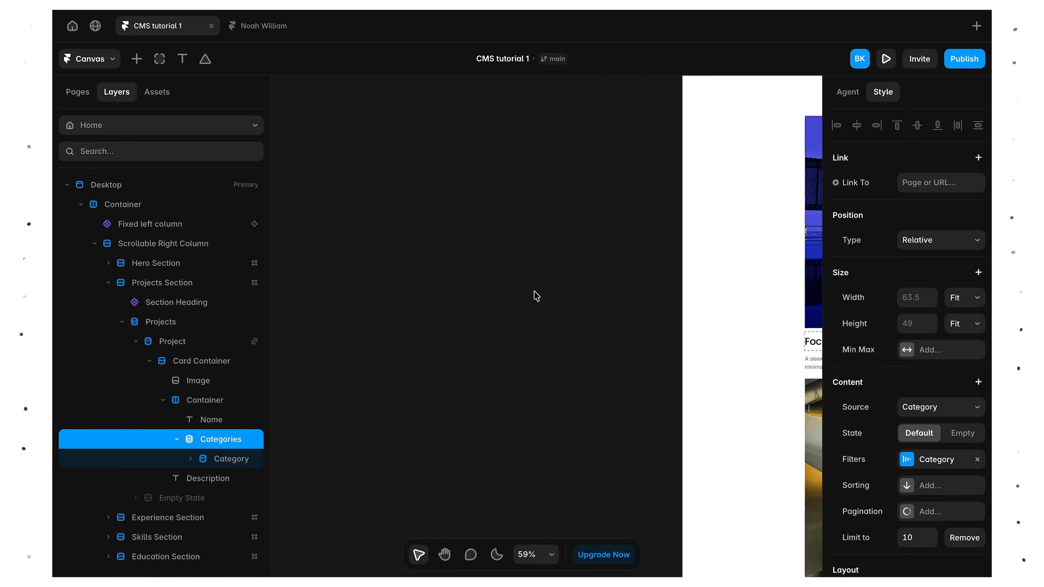
click(536, 297)
scroll(536, 296, up, 3)
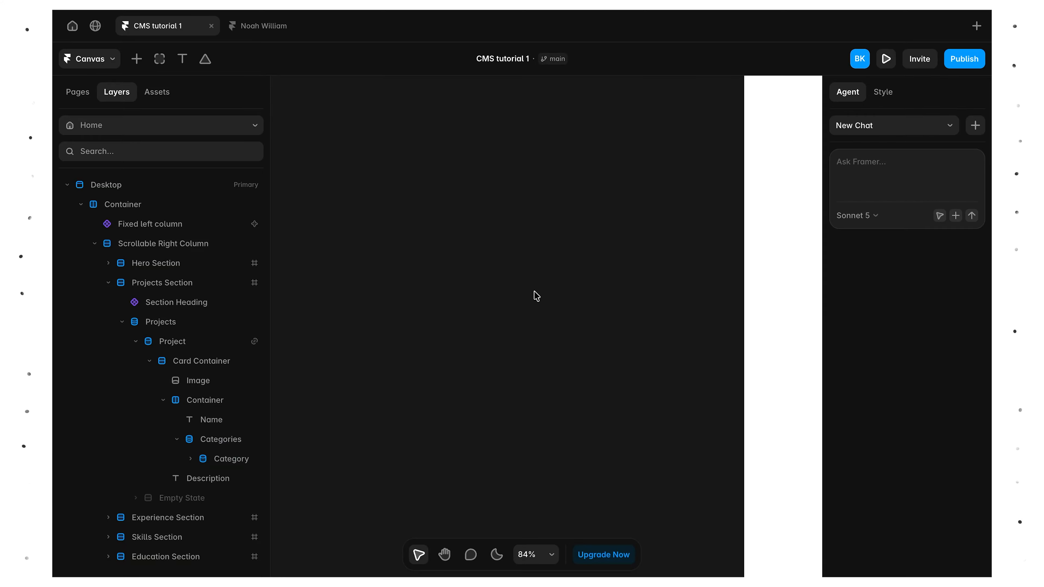
key(f)
drag(480, 252, 546, 281)
- Add a text layer reading "Category" inside the new frame
key(t)
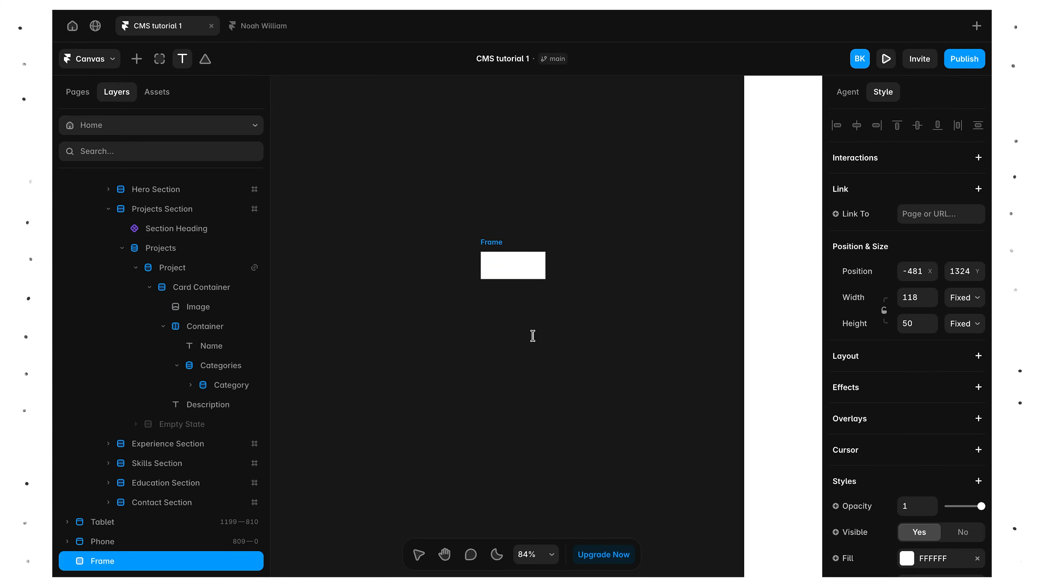
click(500, 267)
text(CAte)
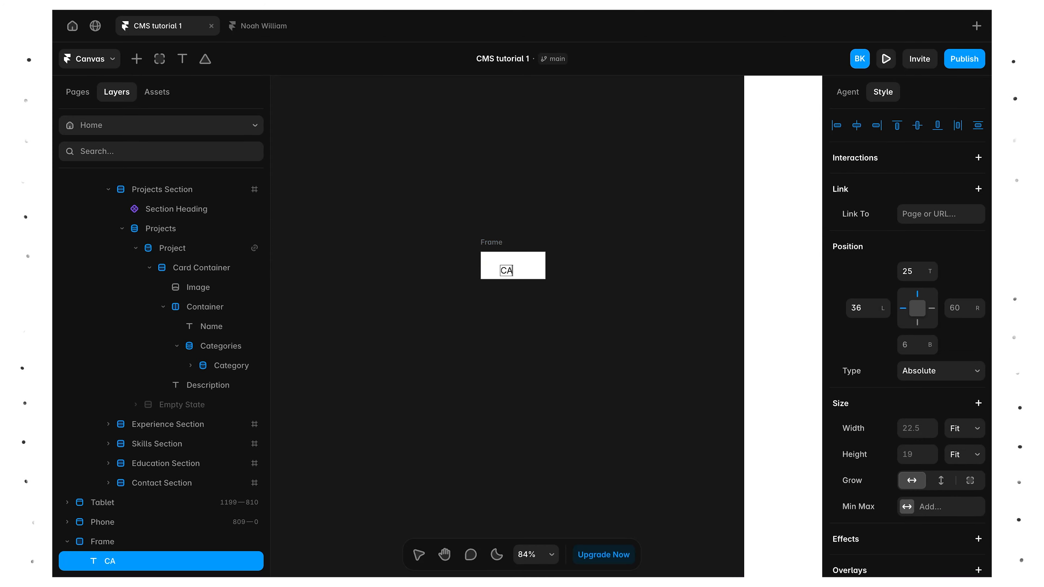
key(BackSpace)
key(BackSpace)
key(BackSpace)
text(ategory)
key(Escape)
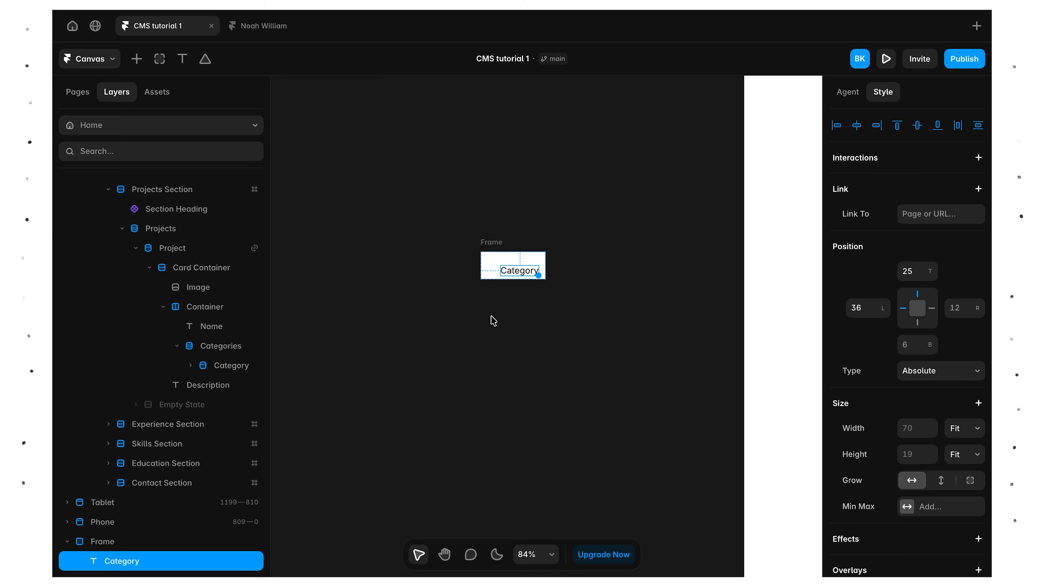
- Set both the height and the width of the frame around the Category text to Fit Content
click(495, 249)
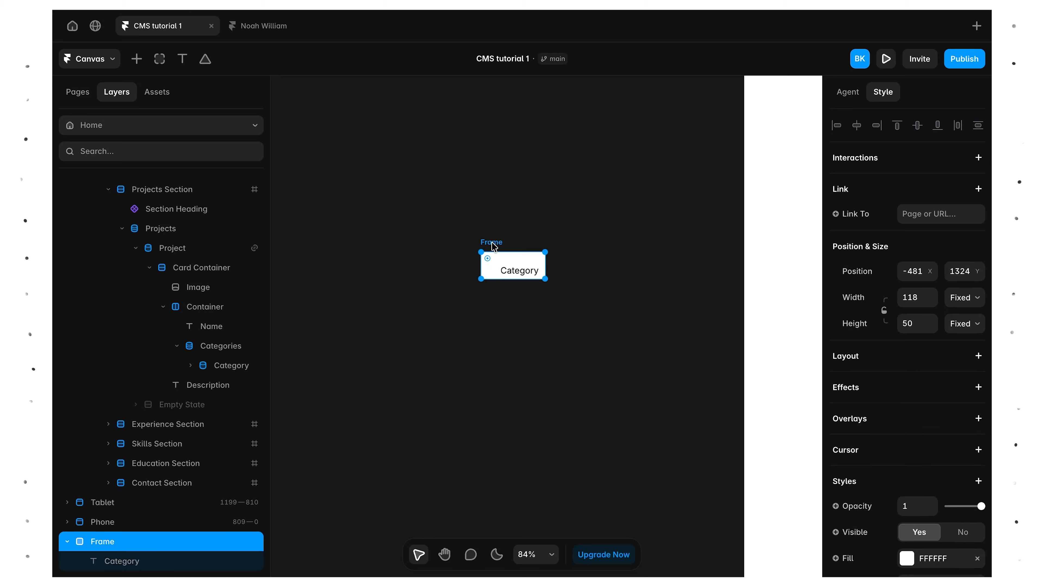
click(966, 323)
click(954, 367)
click(964, 298)
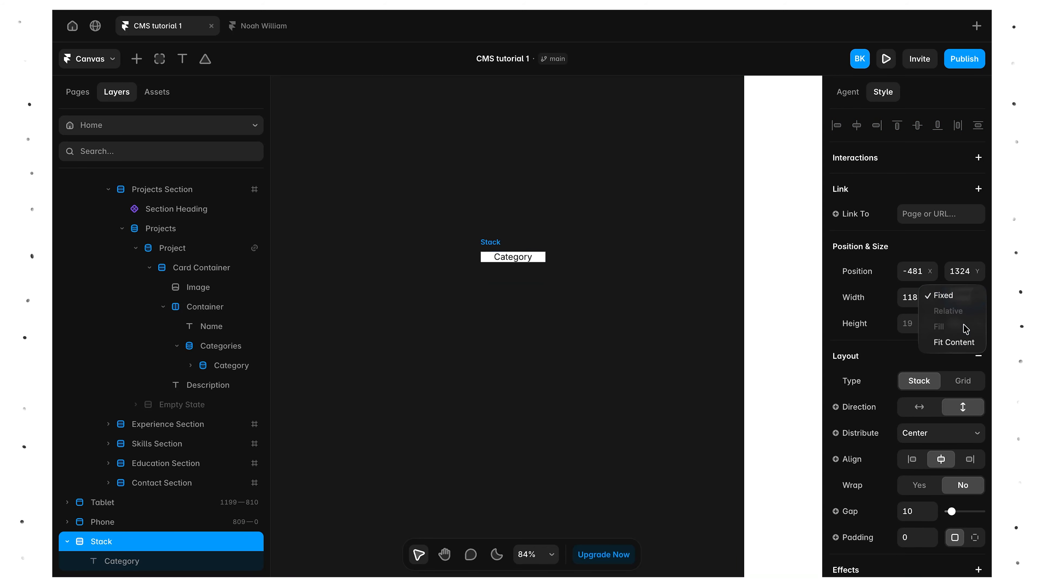
click(954, 342)
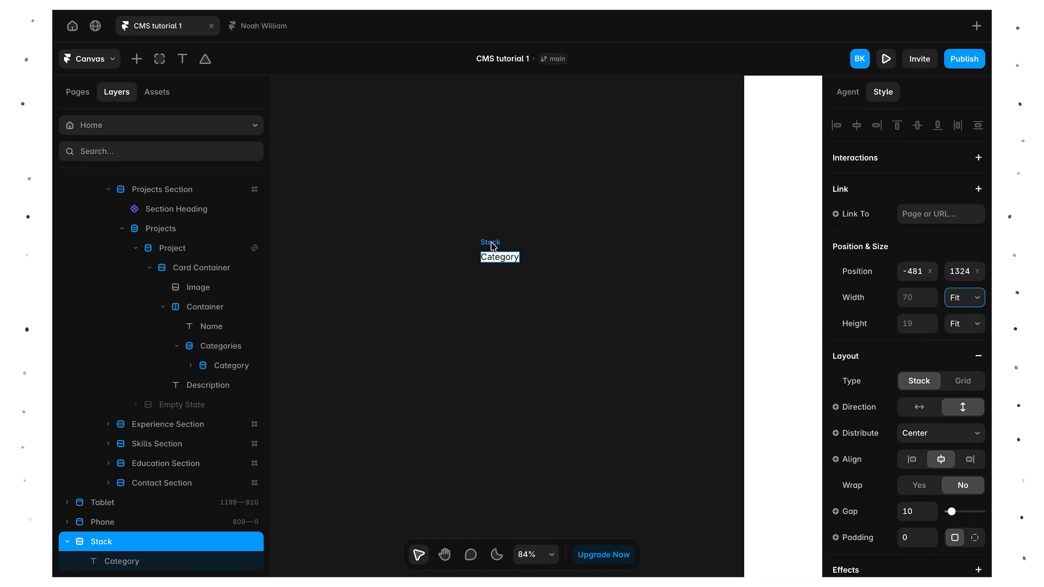
- Set the padding of the Category tag's stack to 10 on all sides
scroll(494, 246, up, 5)
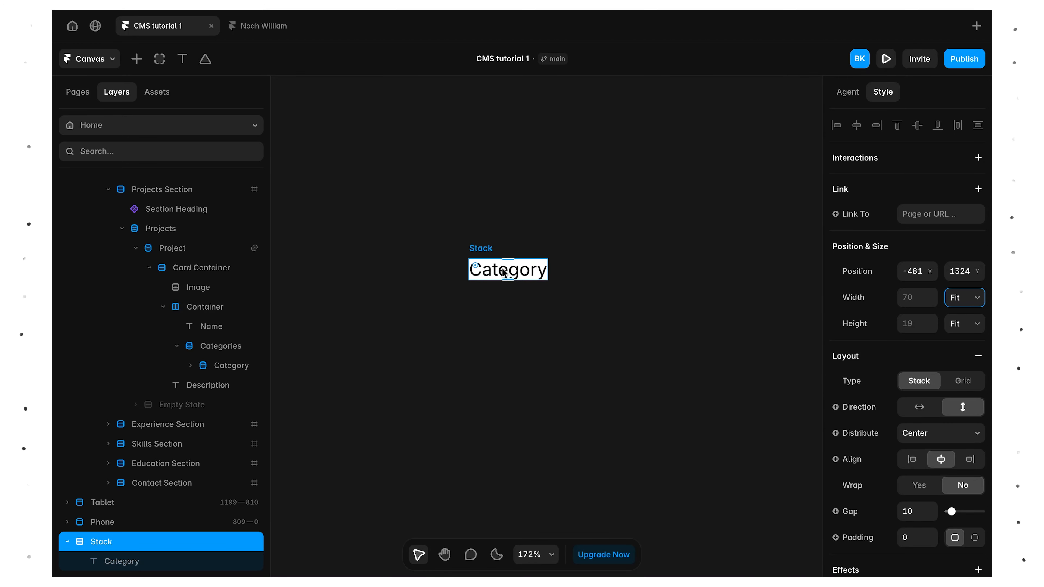
scroll(858, 332, down, 6)
click(907, 278)
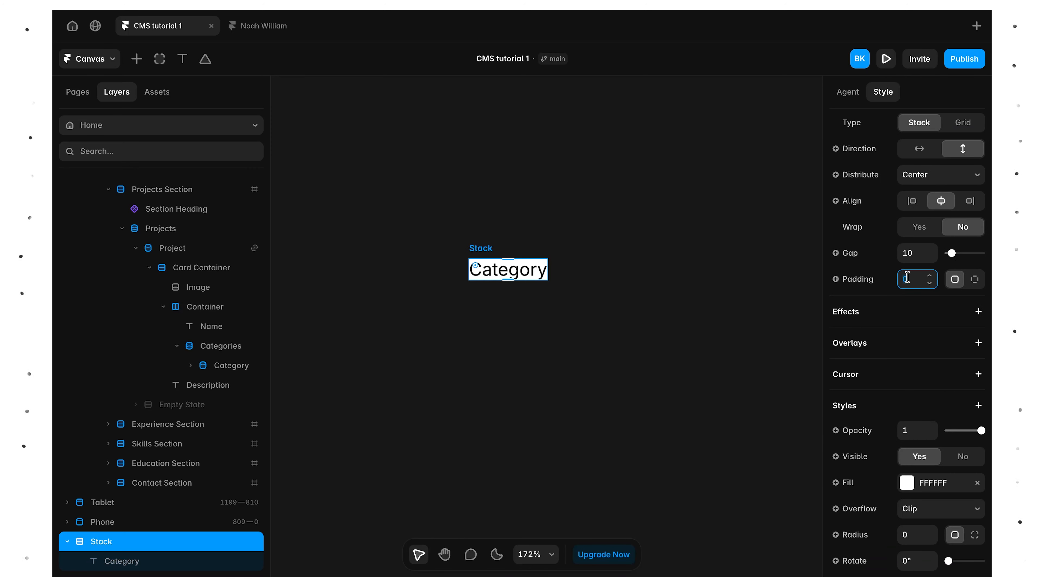
text(10)
key(Return)
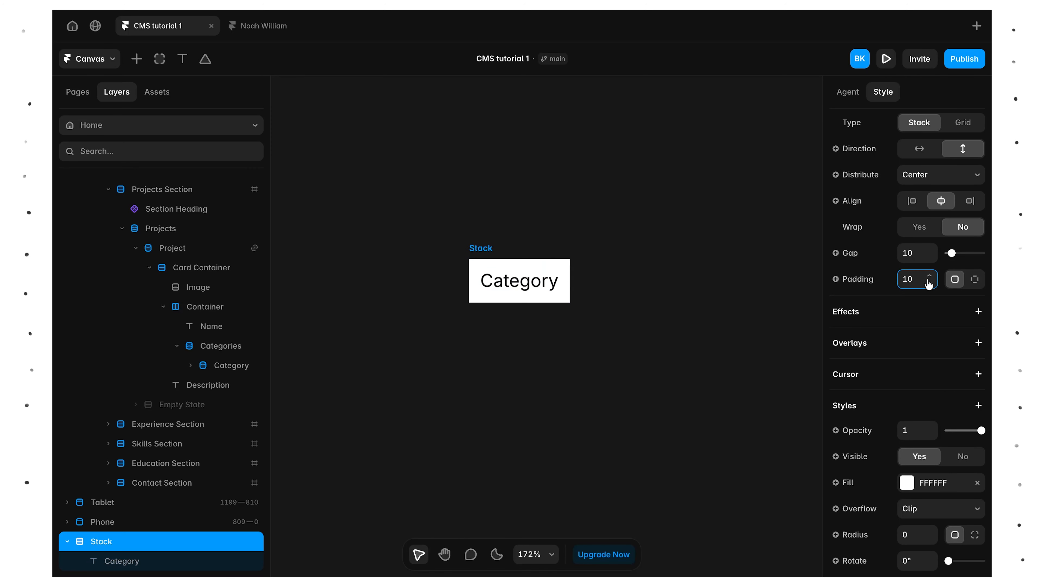
- Switch the tag's padding to individual sides and set the top and bottom padding to 5
click(975, 280)
text(5)
click(952, 305)
text(5)
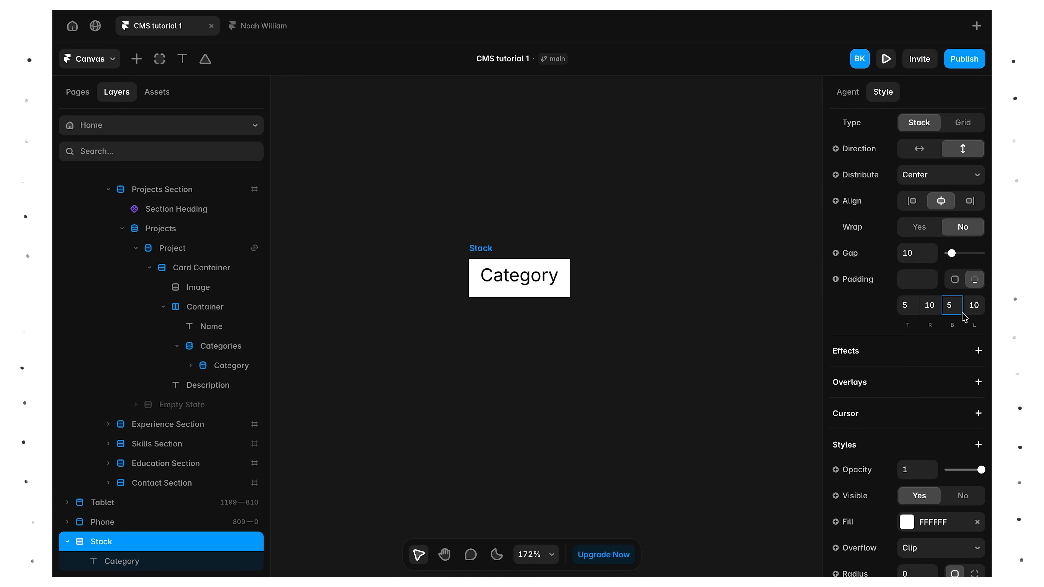
key(Return)
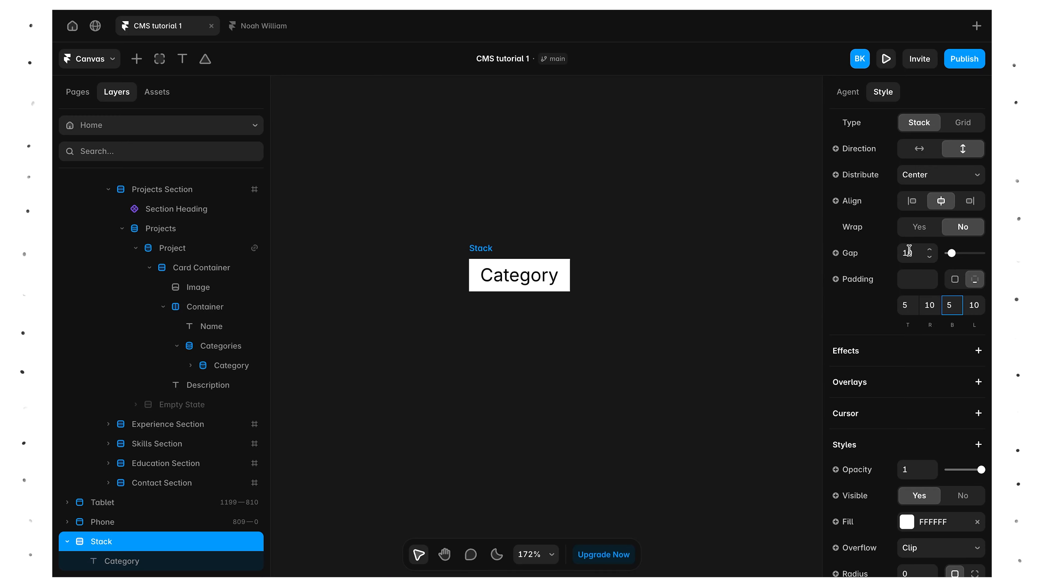
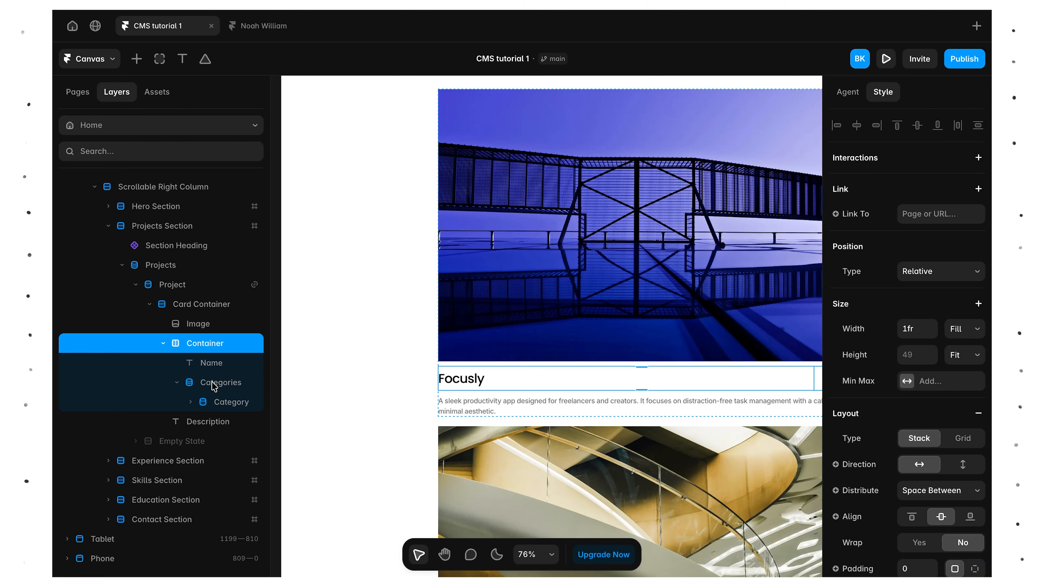
- Paste the copied Category tag into the Category item of the card's Categories list and delete the item's default Title
click(214, 387)
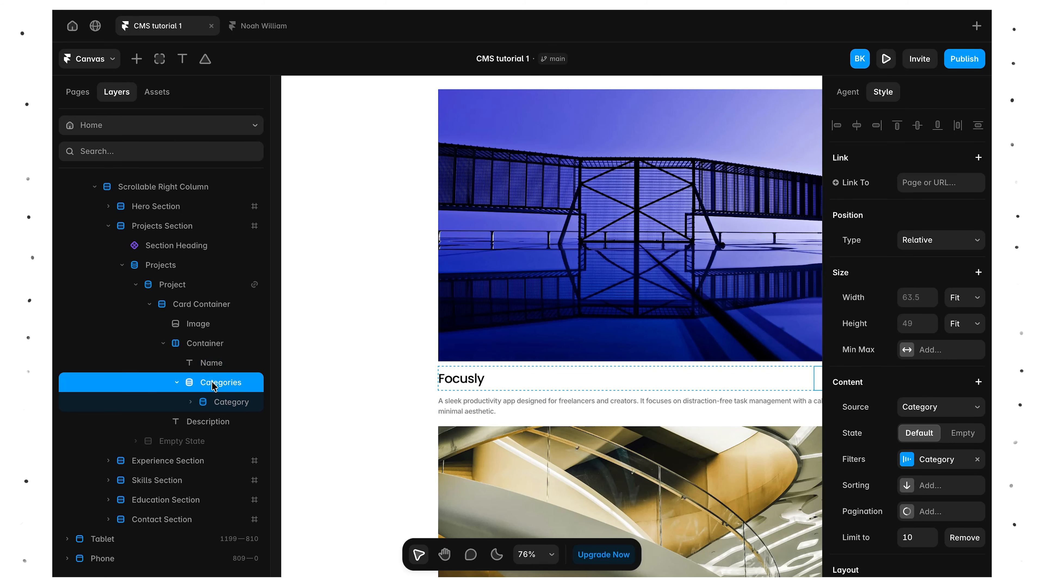
click(224, 404)
key(ctrl+v)
scroll(519, 421, right, 4)
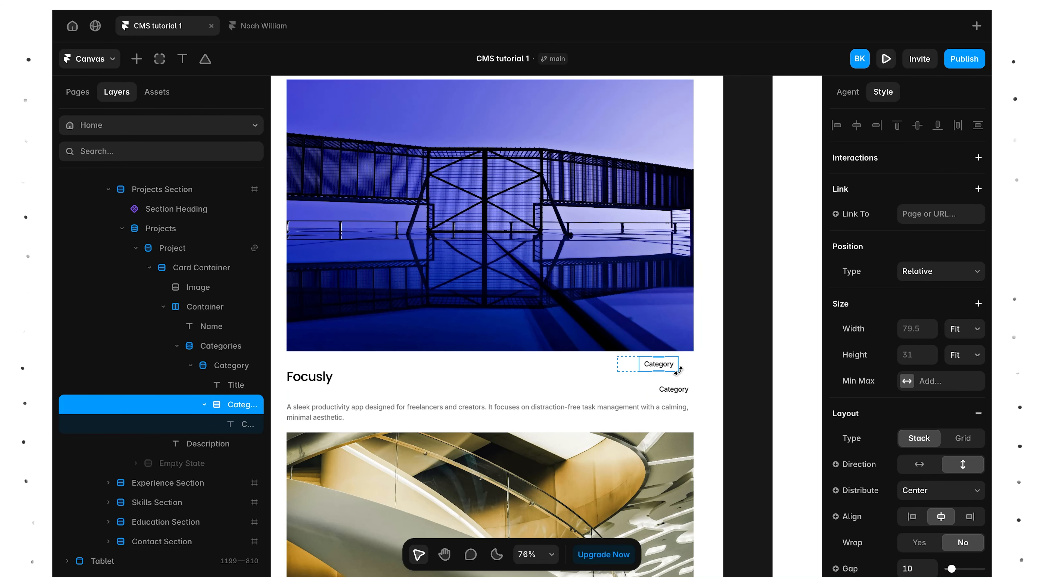
click(229, 385)
key(Delete)
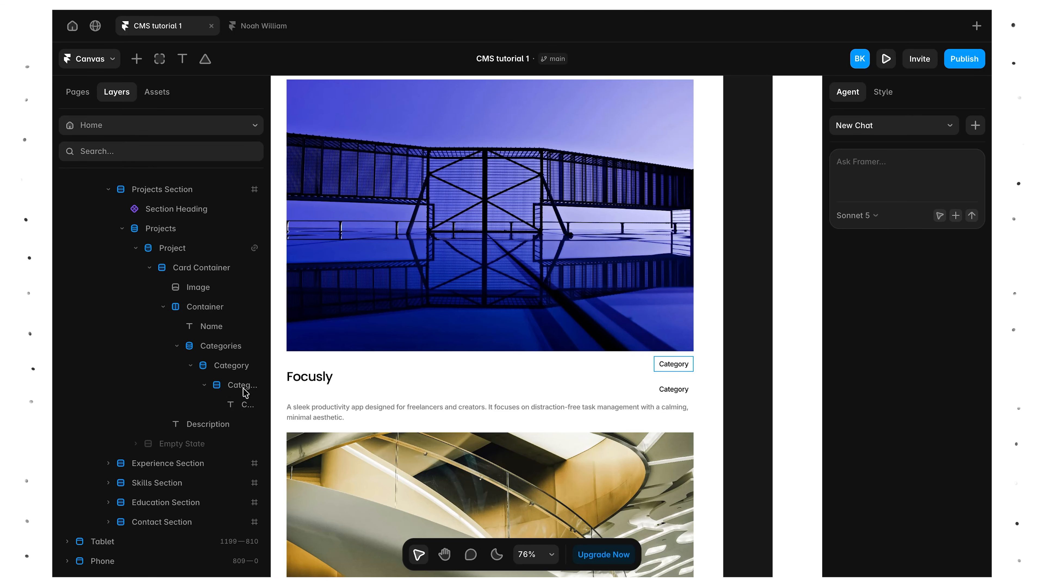
- Add a solid border with a width of 1 to the Category tag's stack in the project card
click(241, 404)
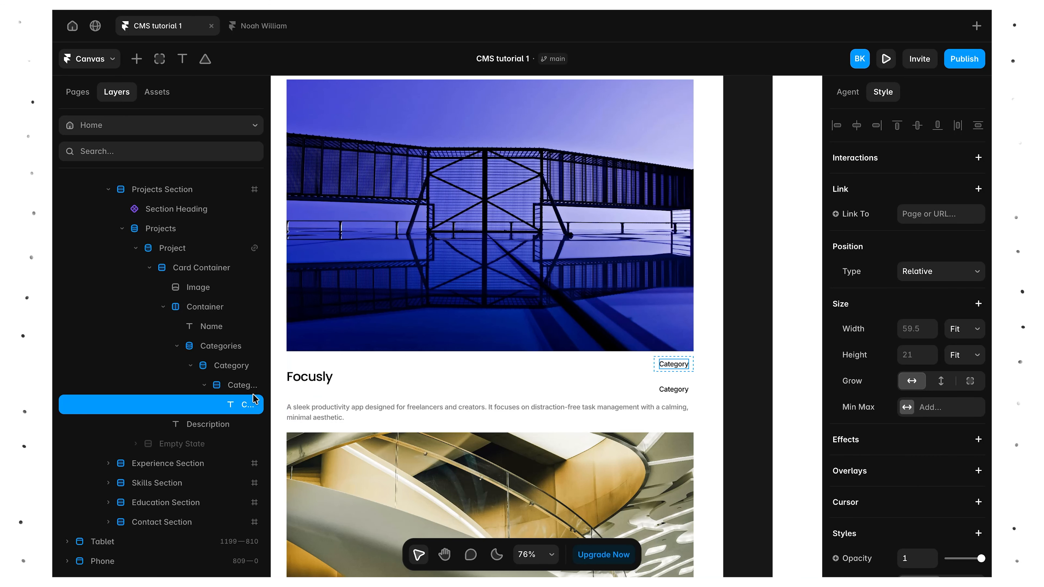
click(230, 389)
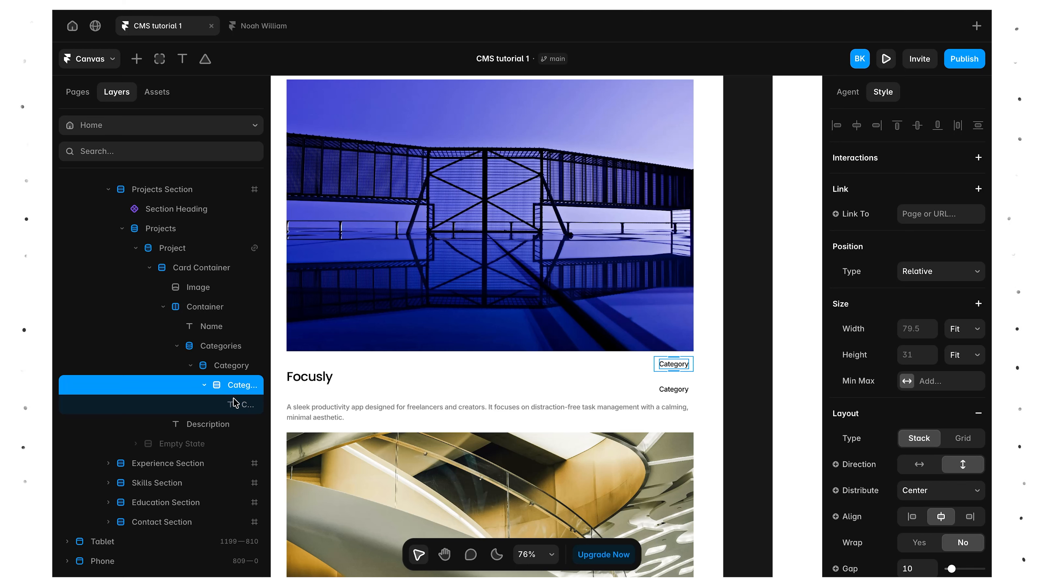
scroll(956, 405, down, 1)
scroll(956, 405, down, 6)
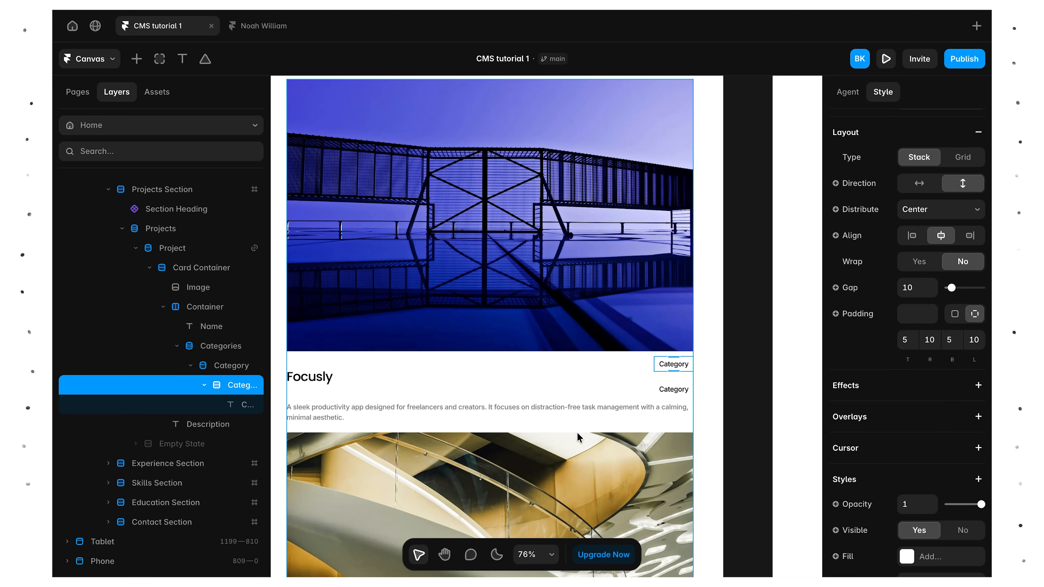
scroll(944, 405, down, 2)
scroll(944, 412, down, 2)
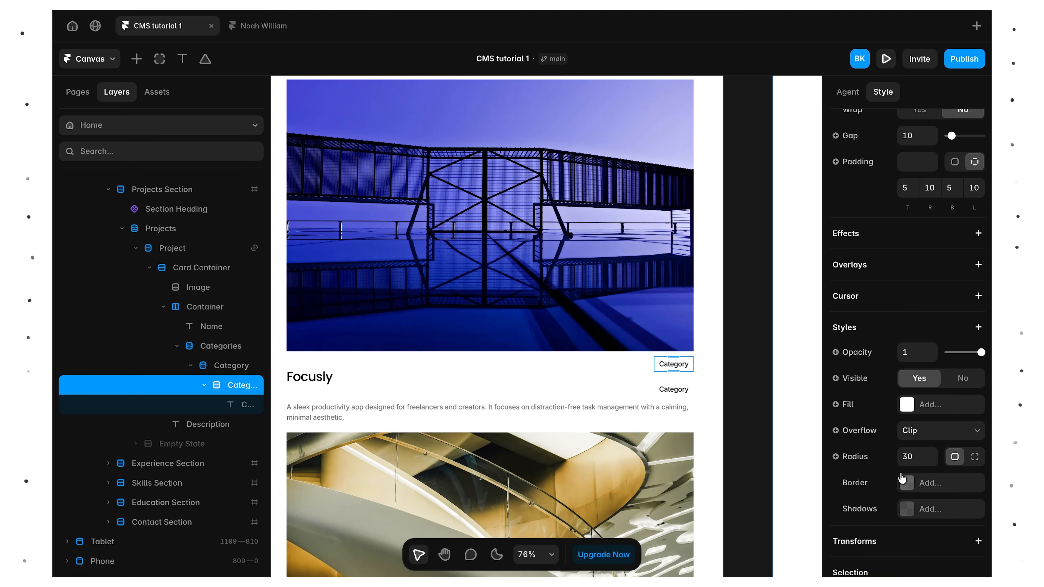
click(910, 489)
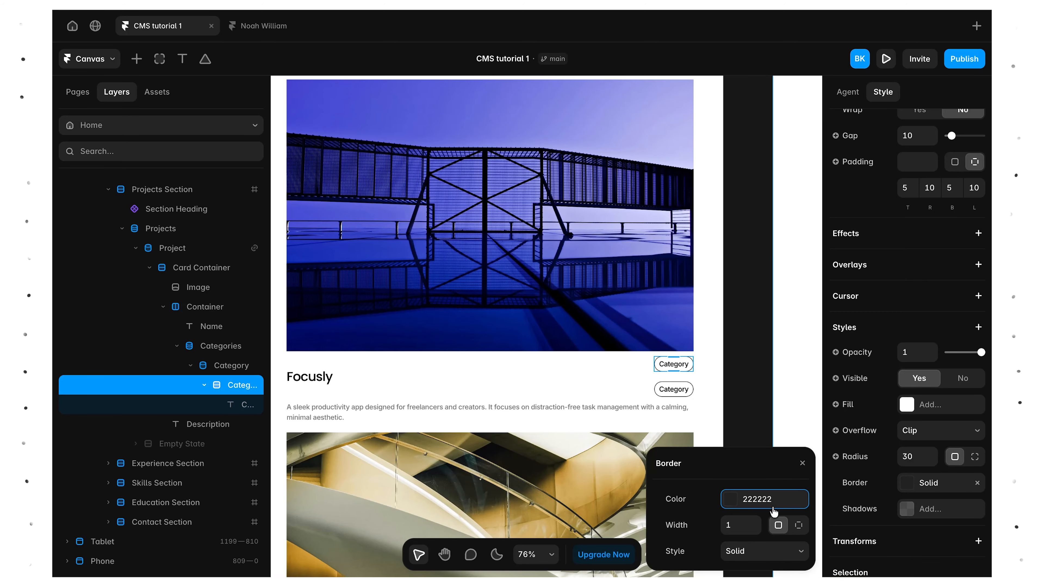
click(730, 505)
click(691, 420)
click(575, 369)
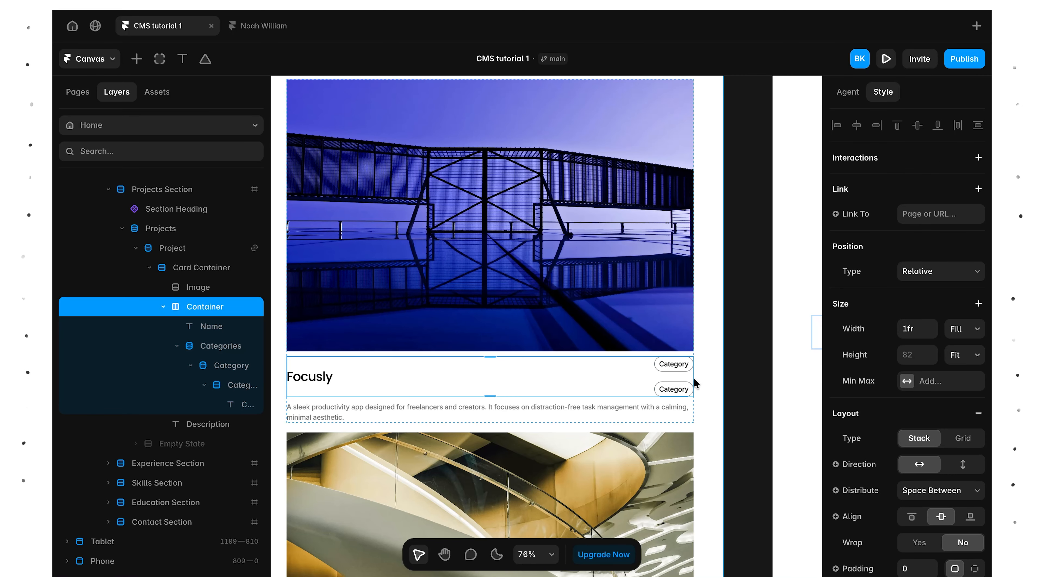
scroll(693, 381, up, 5)
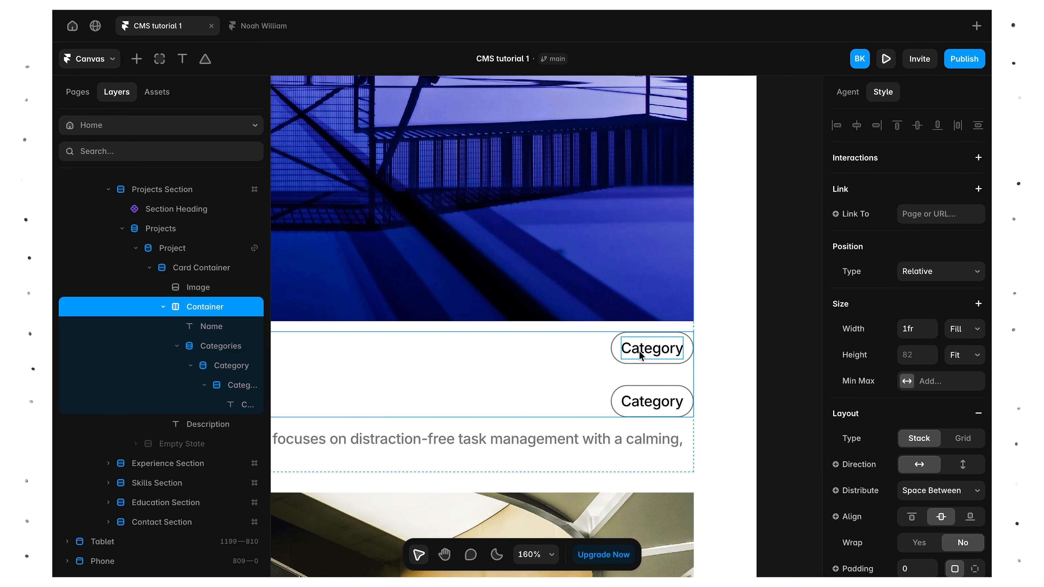
scroll(640, 357, down, 5)
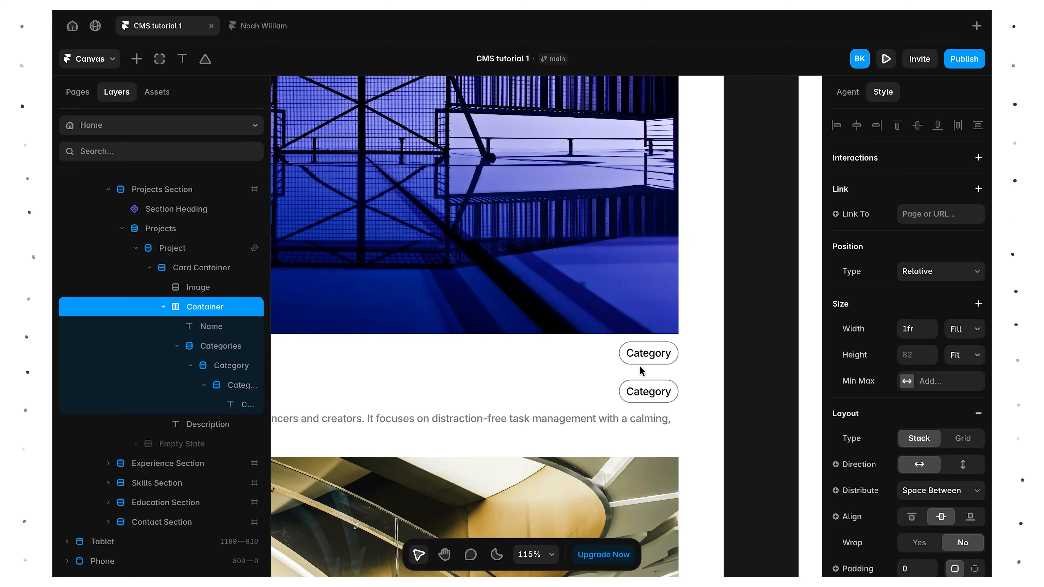
- Set the stack direction of the card's Categories list to horizontal
click(235, 385)
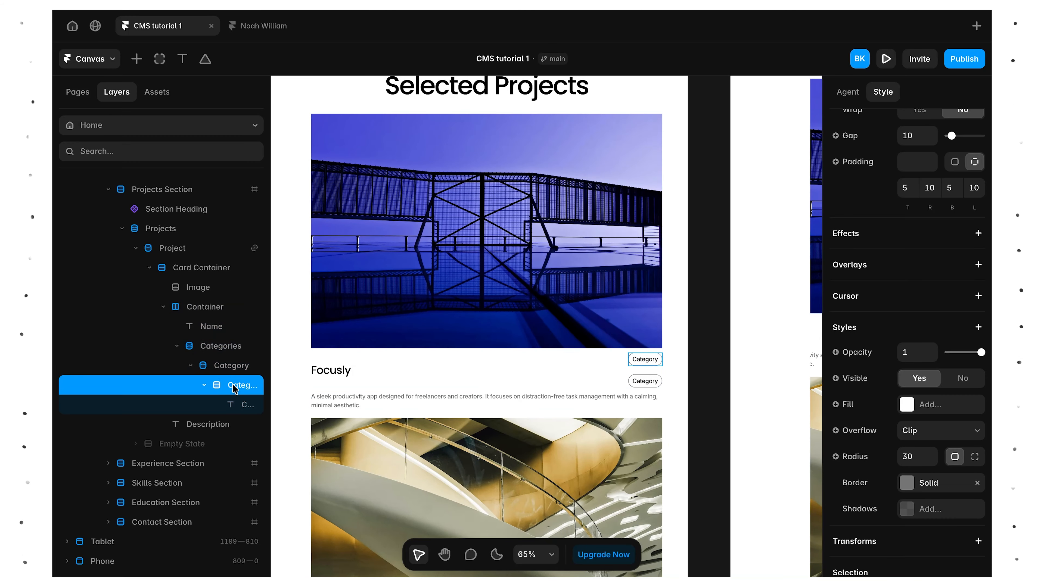
click(221, 366)
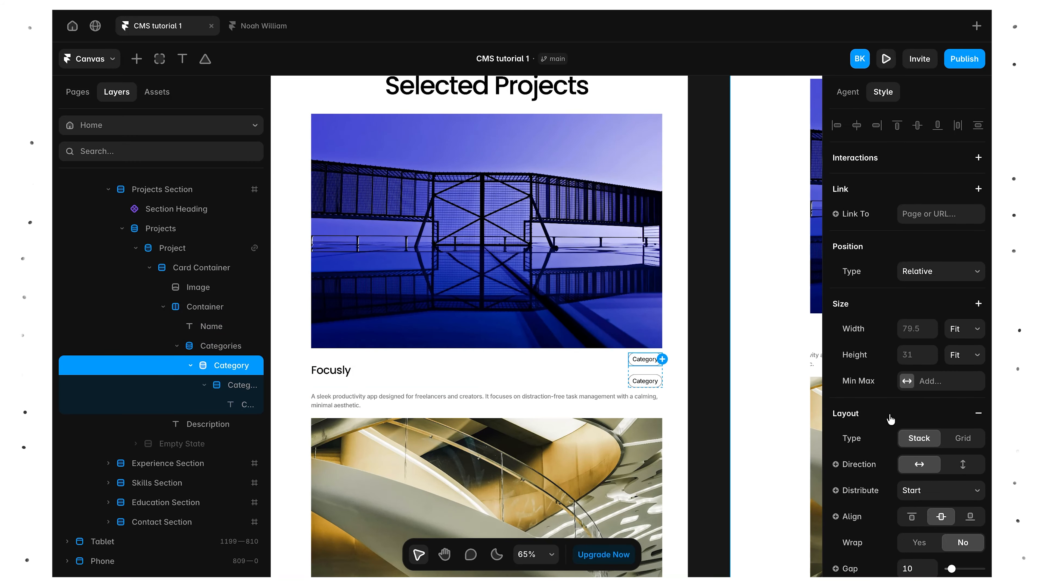
scroll(892, 416, down, 2)
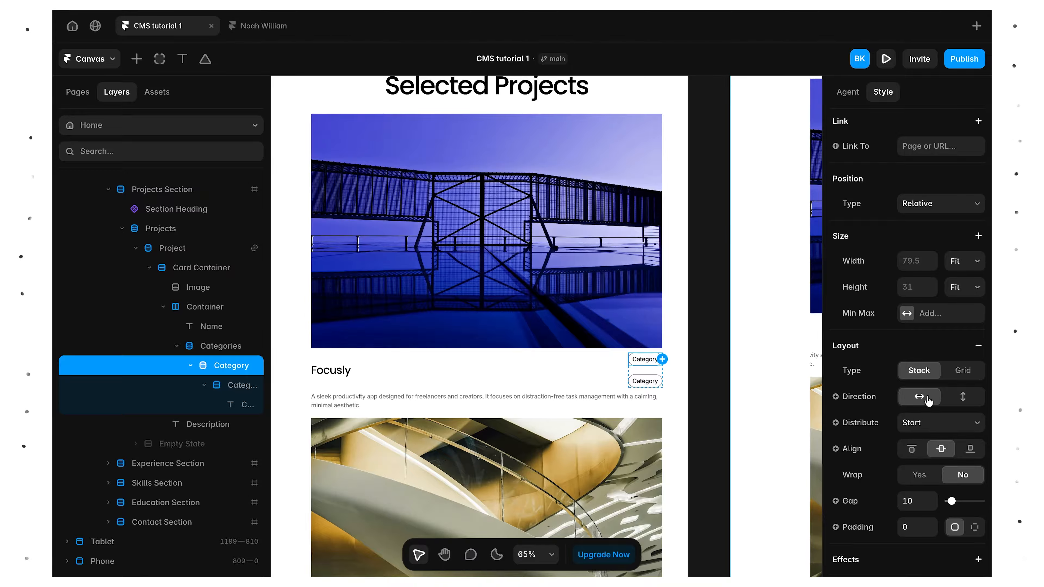
click(412, 372)
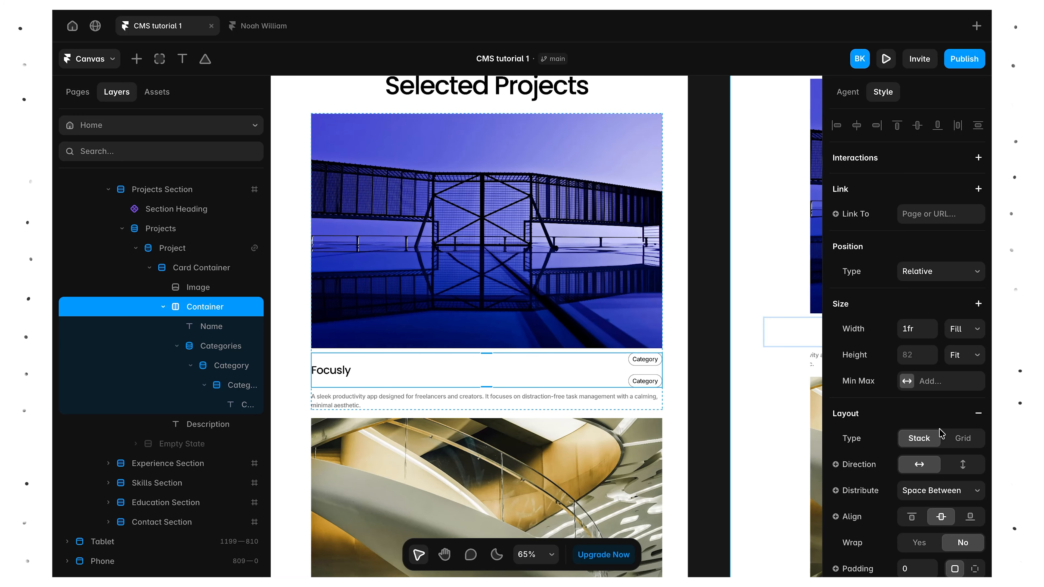
scroll(944, 435, down, 3)
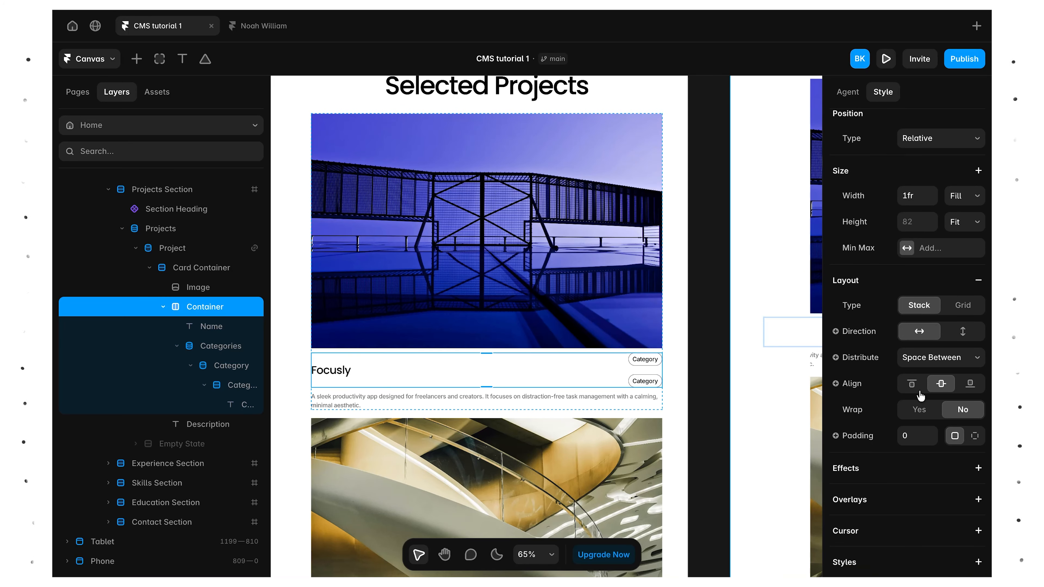
click(645, 383)
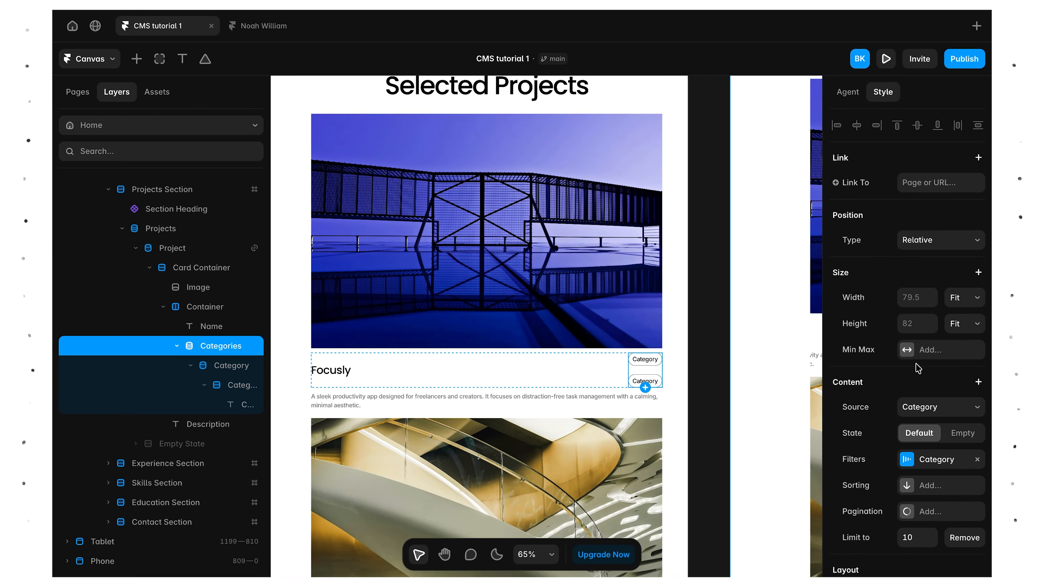
scroll(916, 367, down, 5)
scroll(916, 367, down, 1)
click(920, 345)
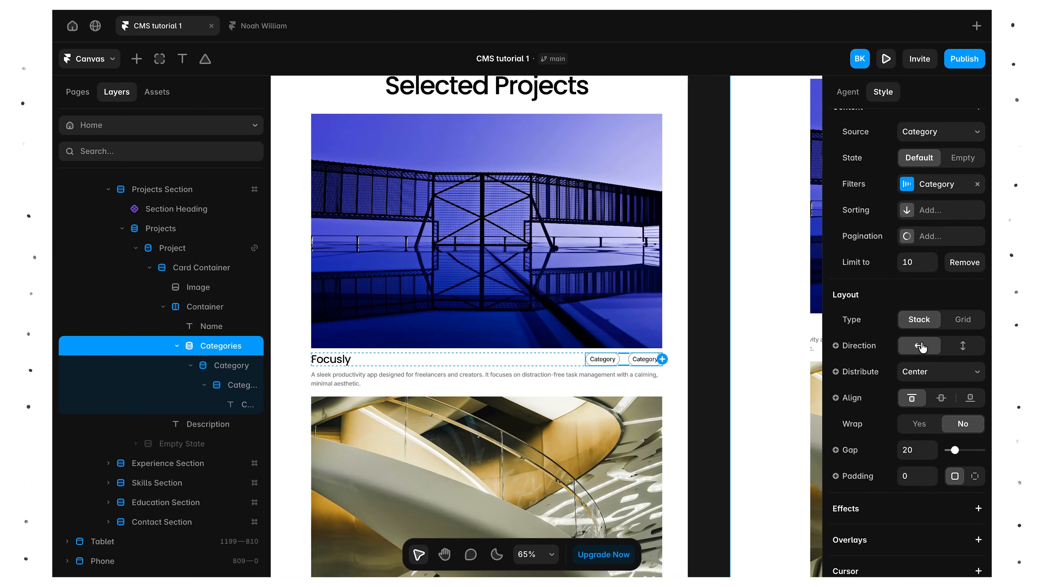
- Bind the content of the Category tag's text to the Title variable
scroll(623, 362, up, 5)
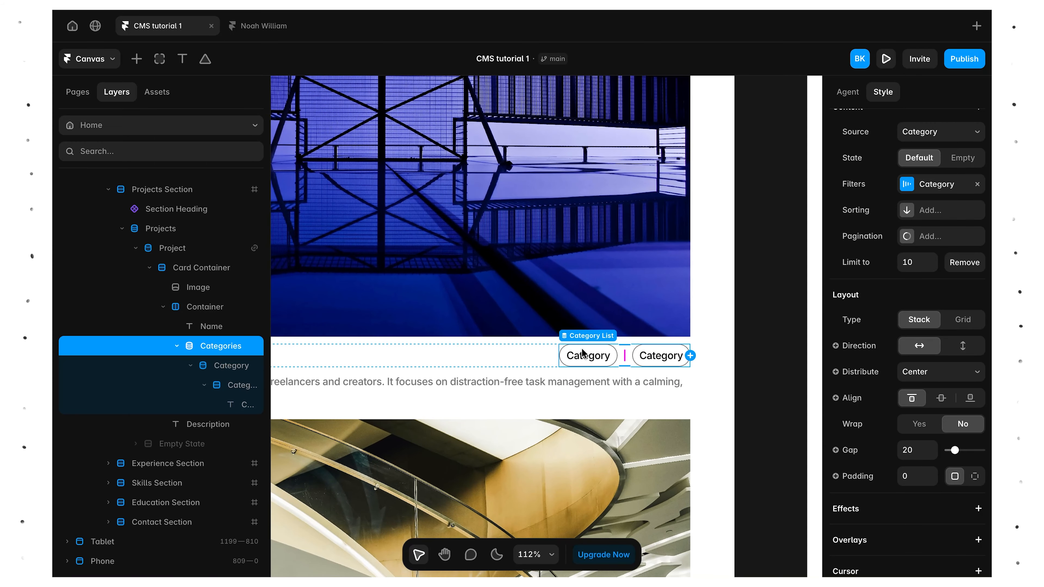
click(238, 403)
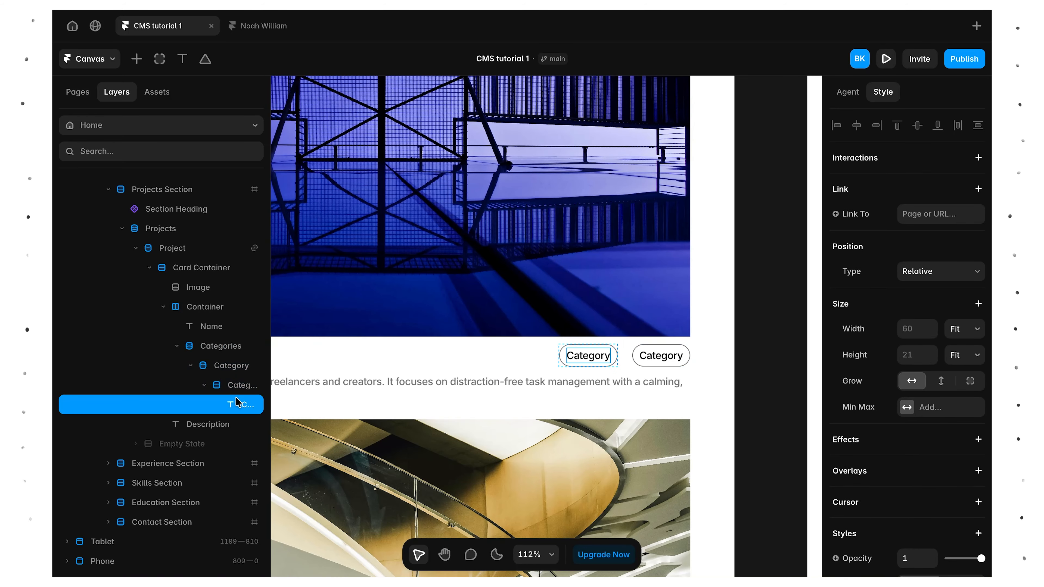
scroll(869, 446, down, 5)
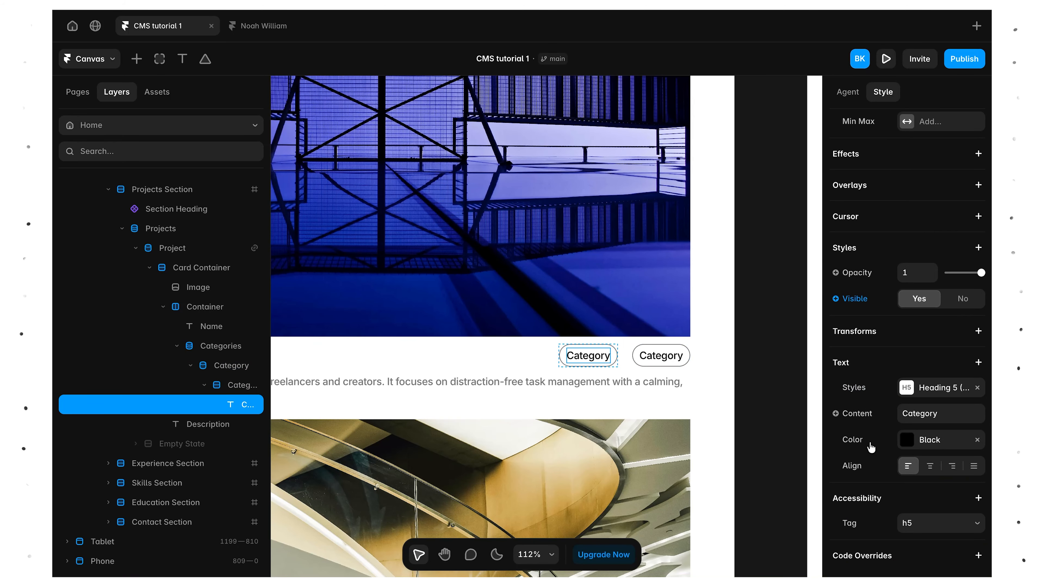
click(856, 416)
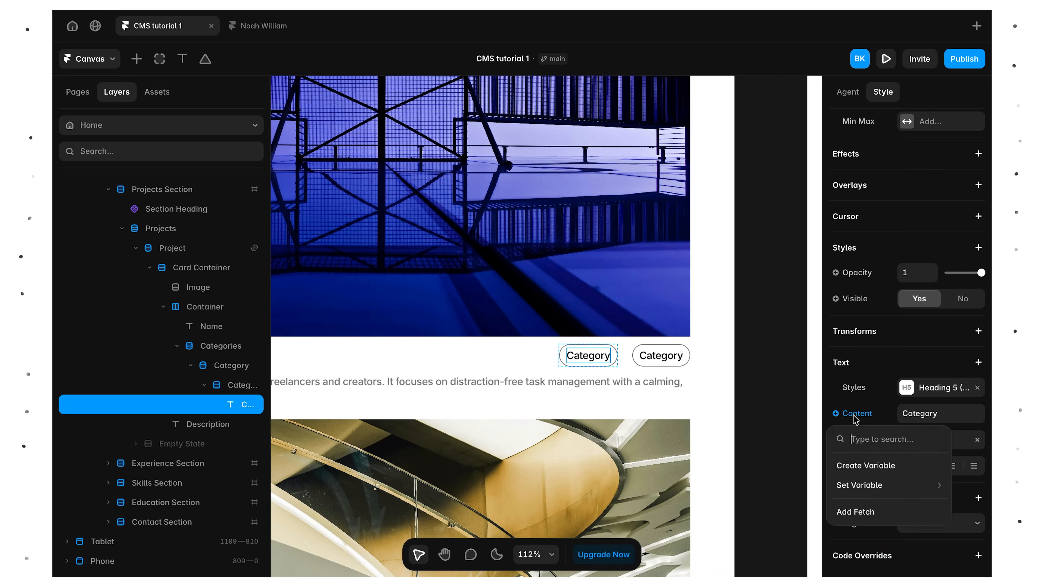
mouse_move(858, 485)
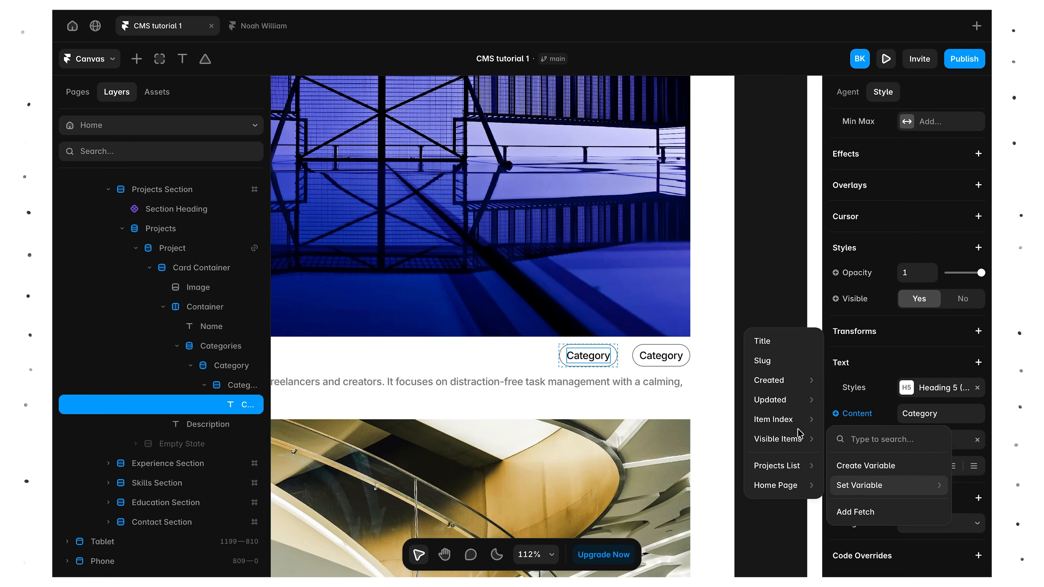
mouse_move(786, 405)
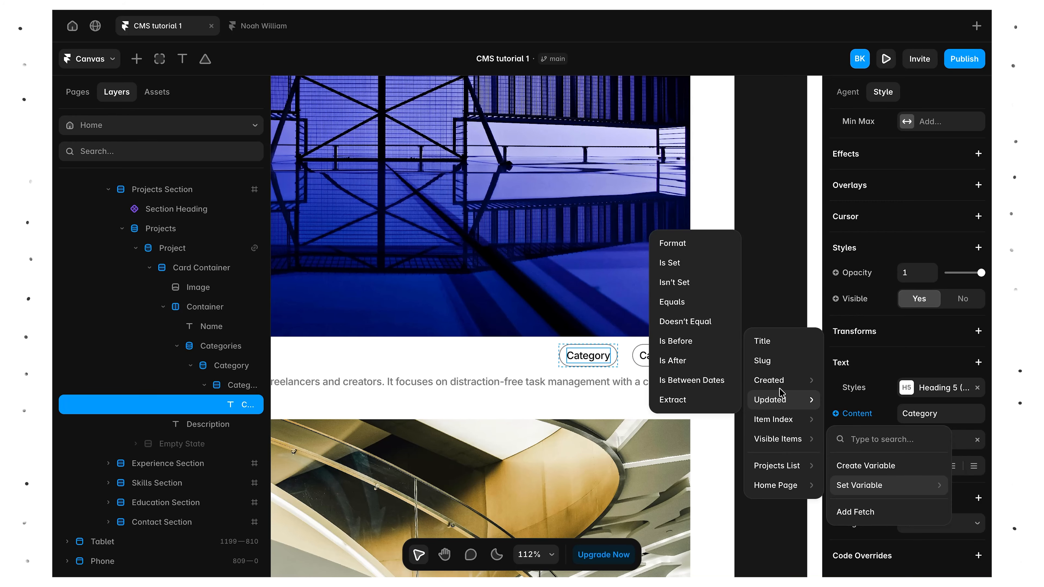
click(766, 340)
- Review the category tags on each project card throughout the Selected Projects section
scroll(656, 425, down, 5)
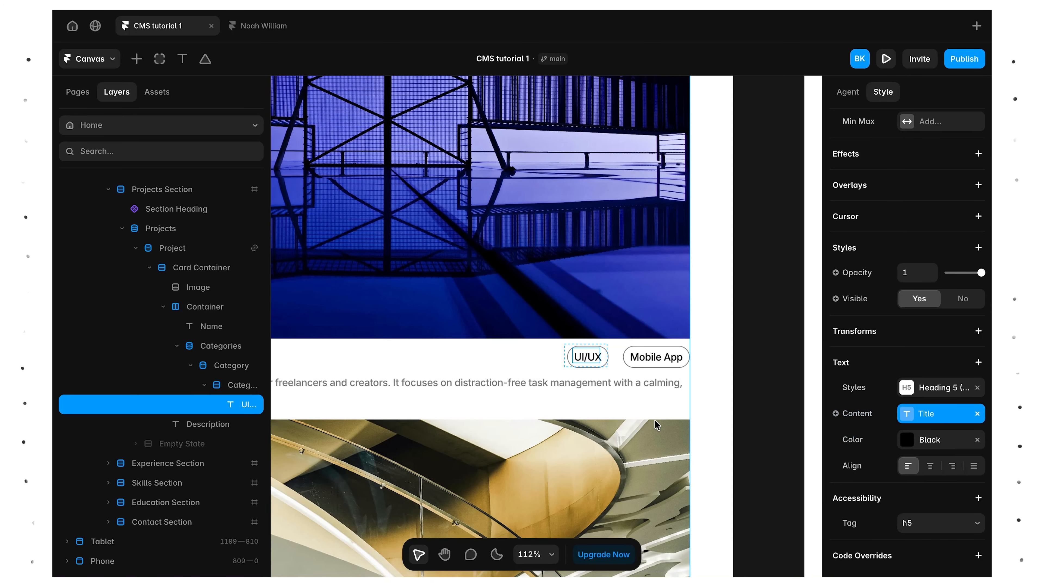
scroll(656, 425, down, 5)
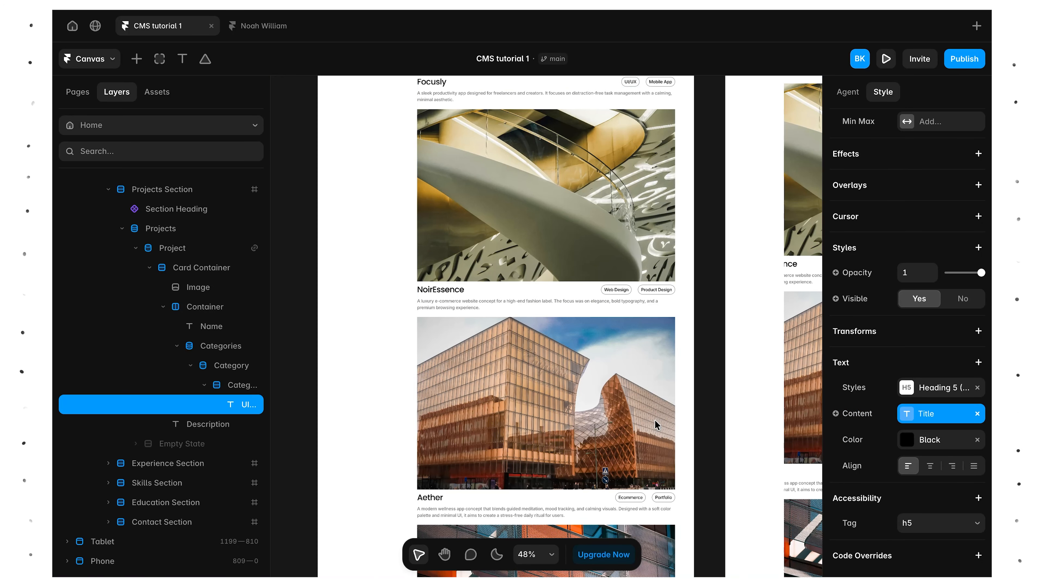
scroll(615, 327, down, 4)
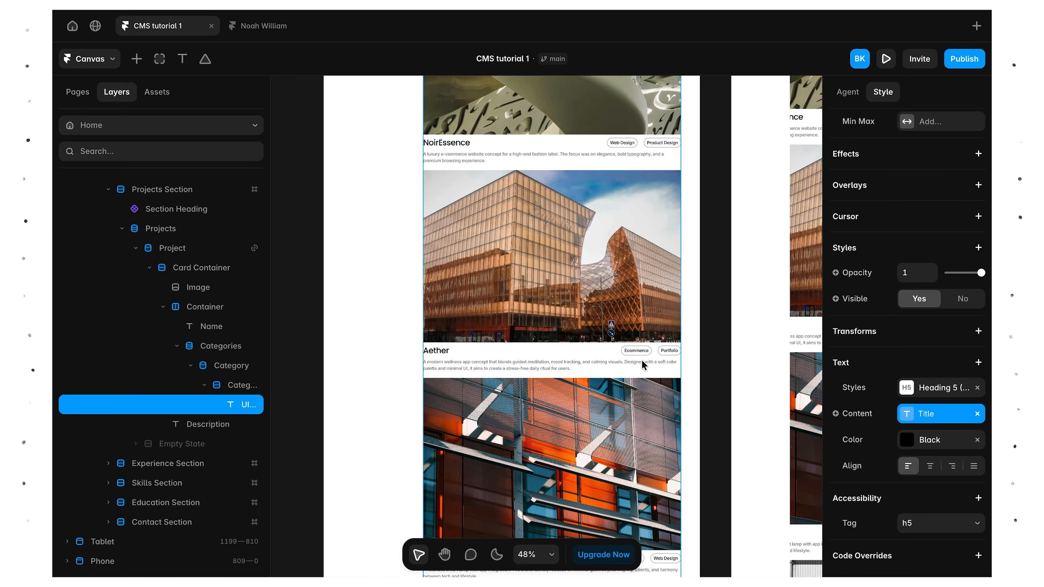
scroll(668, 366, down, 10)
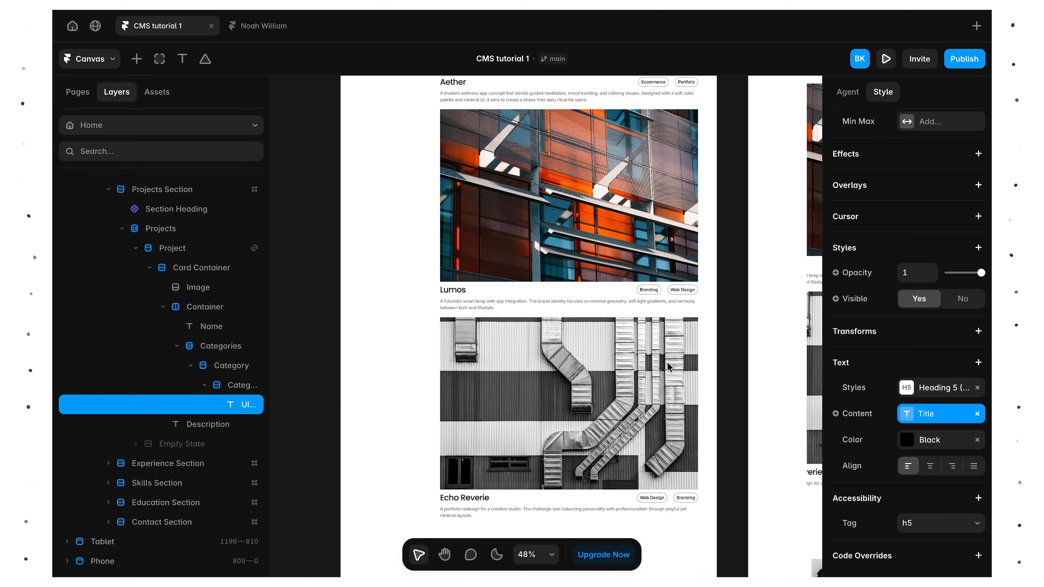
scroll(668, 366, up, 20)
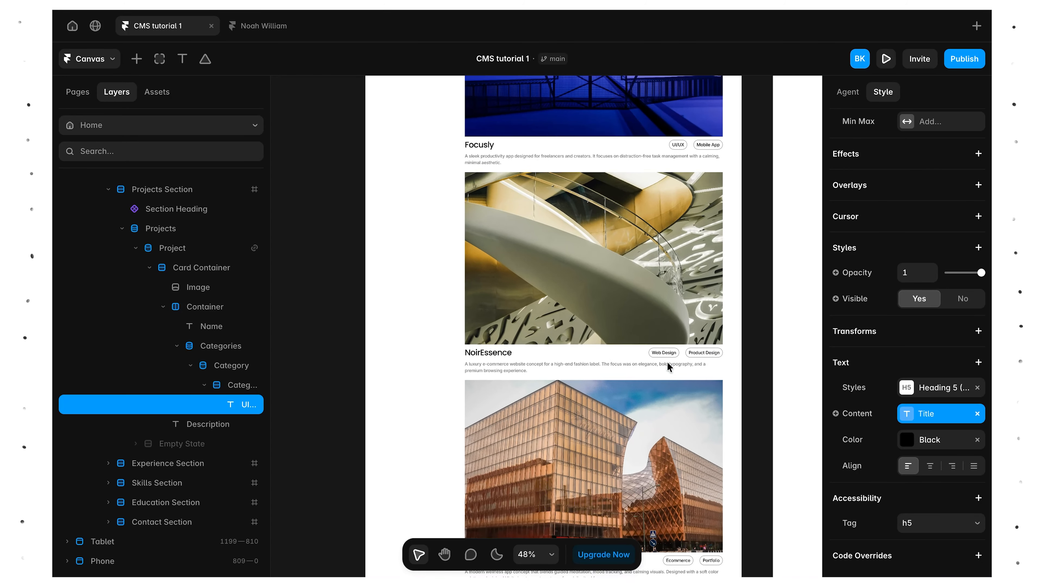
scroll(616, 288, up, 3)
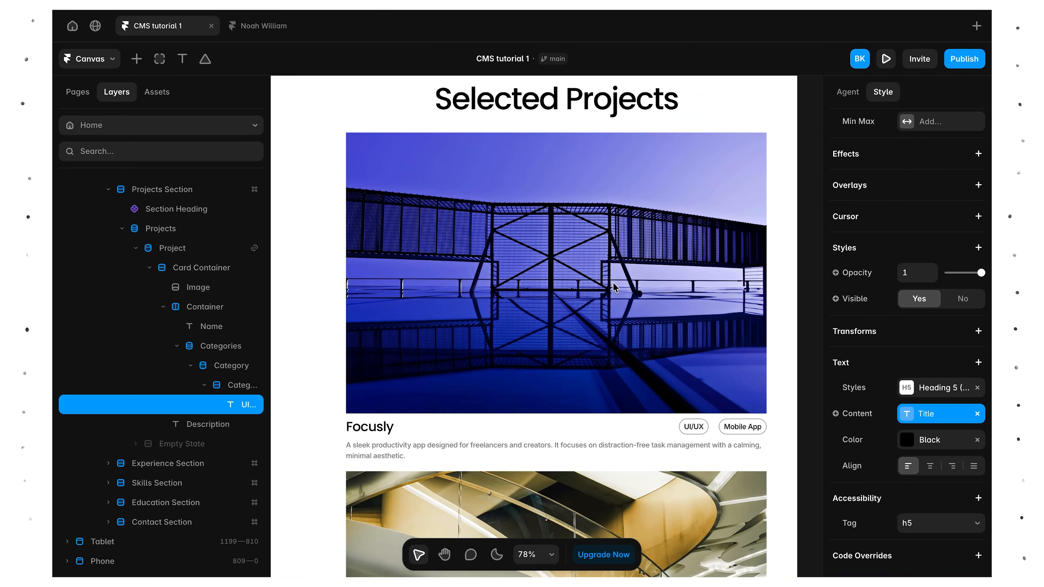
scroll(615, 288, up, 1)
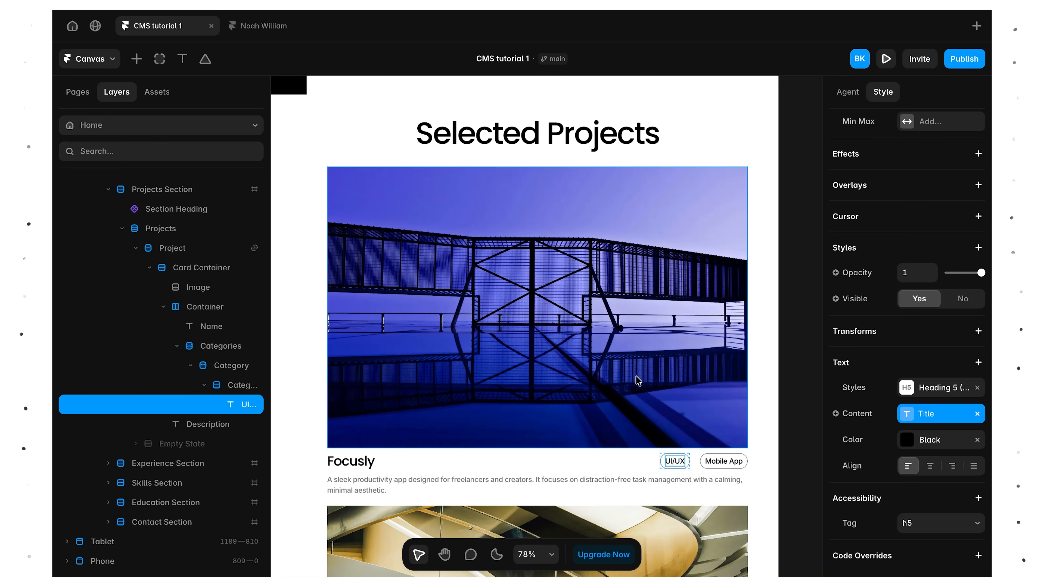
click(721, 146)
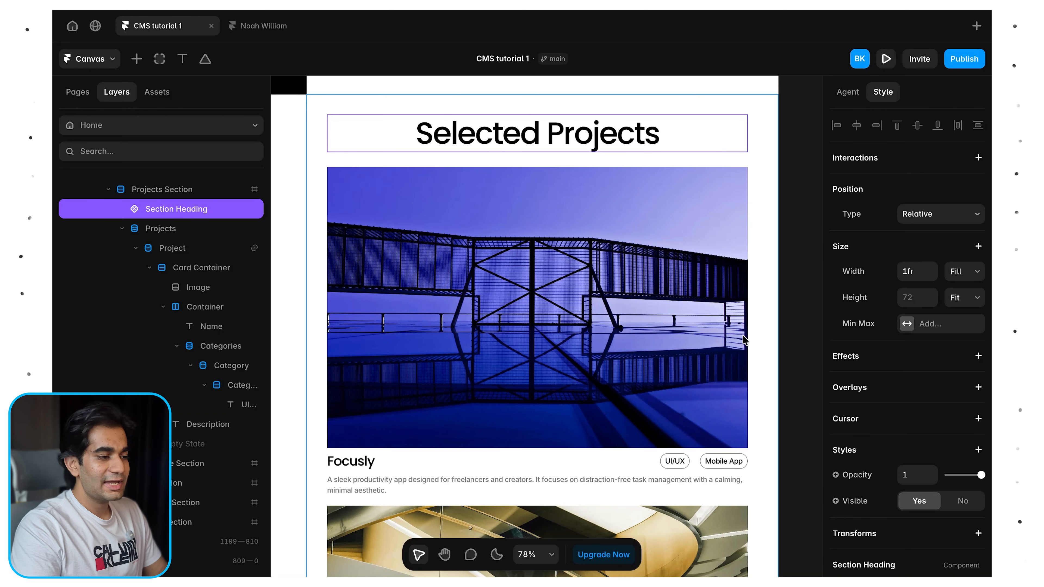
- Add a dynamic Dropdown filter on Categories to the Projects list
scroll(481, 444, down, 1)
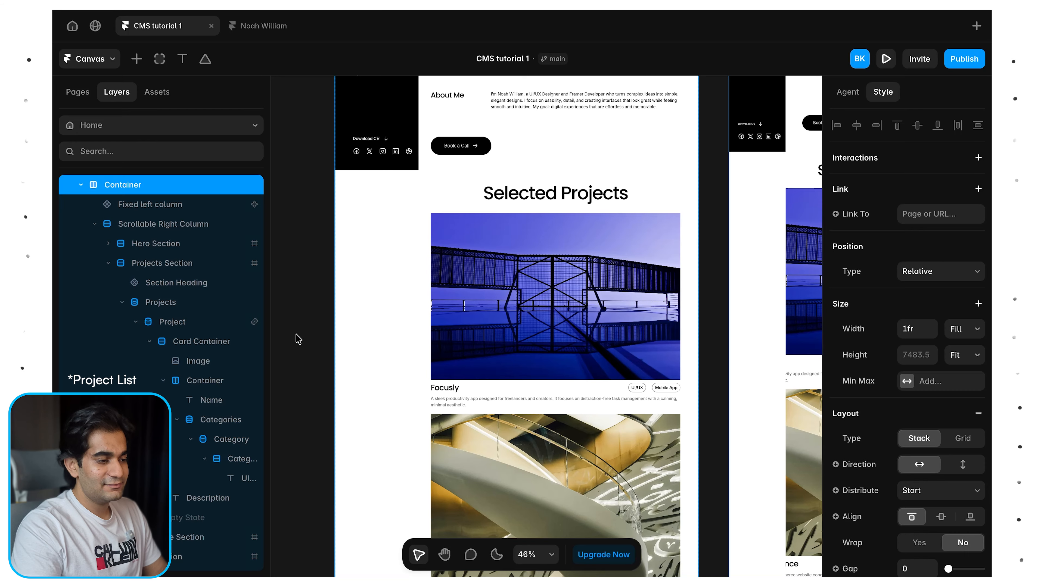
click(175, 306)
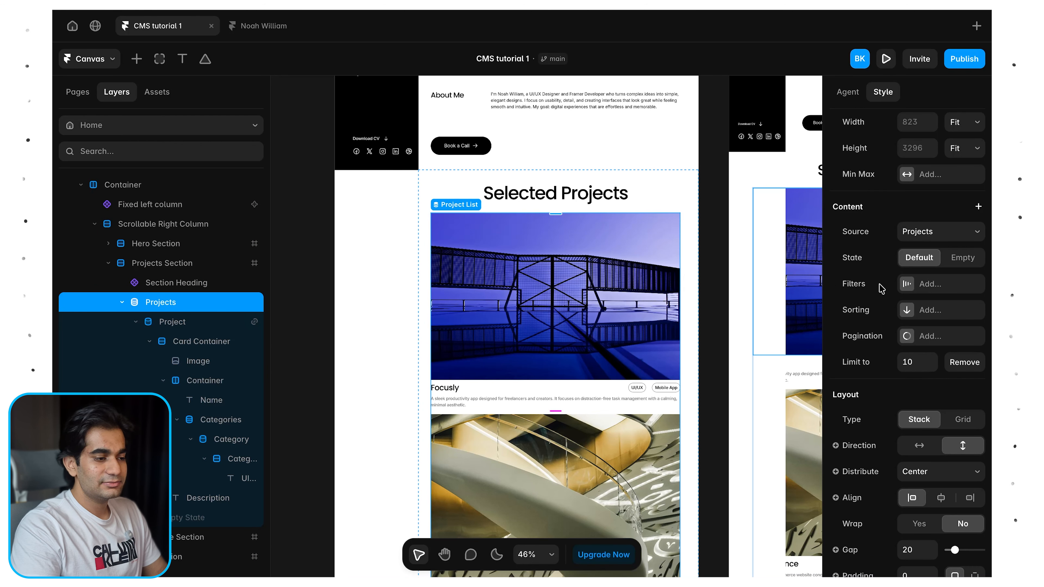
click(905, 285)
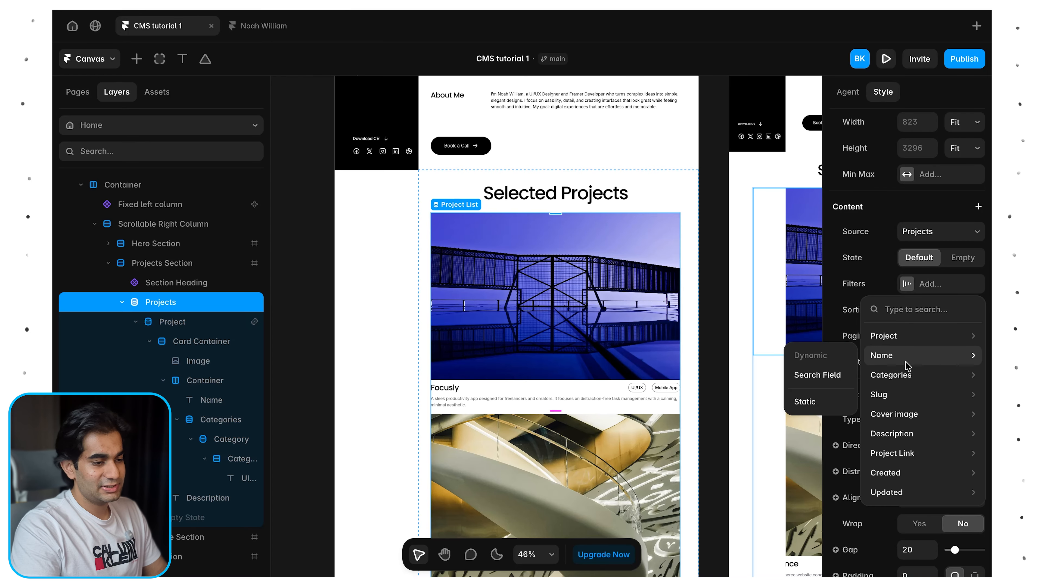
mouse_move(906, 379)
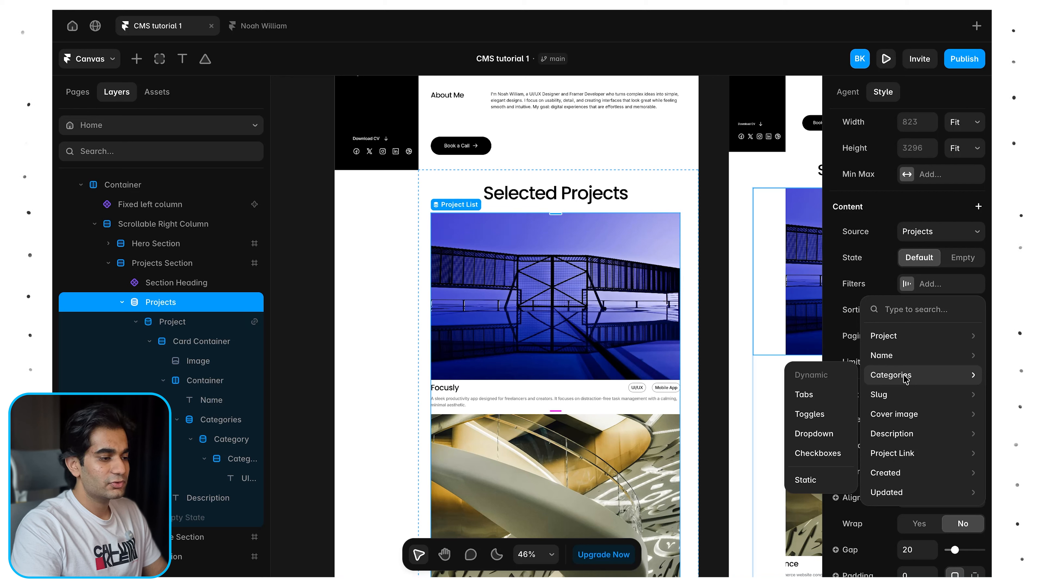
click(831, 434)
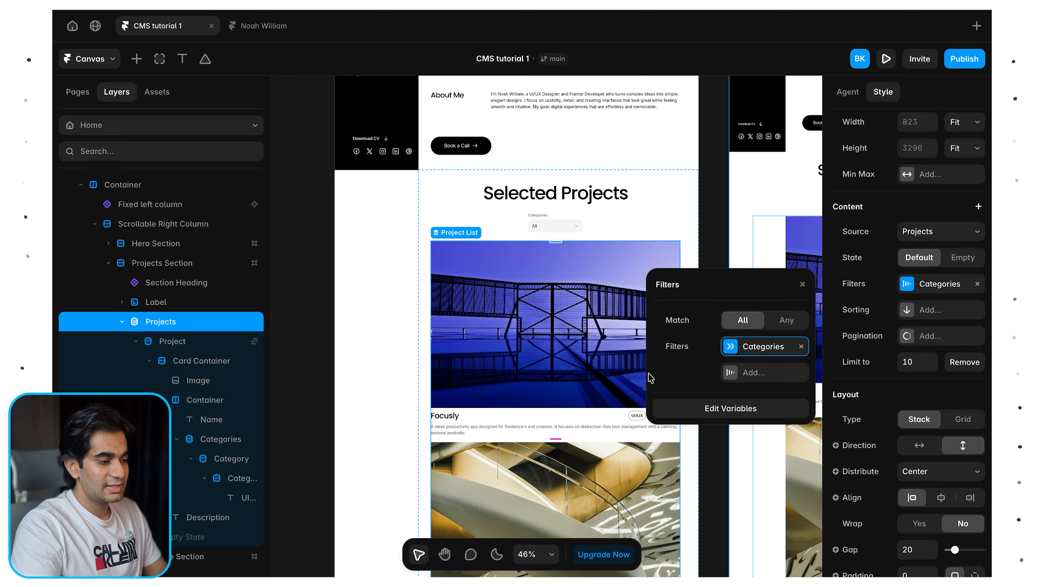
scroll(532, 225, up, 5)
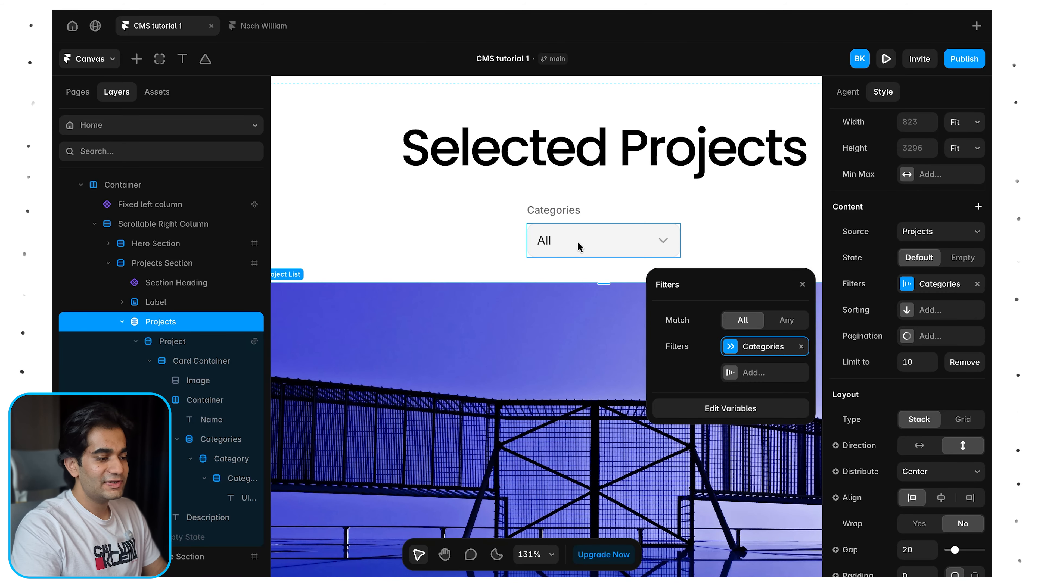
- Preview the home page at the Selected Projects section with its Categories dropdown
click(589, 241)
scroll(588, 240, up, 1)
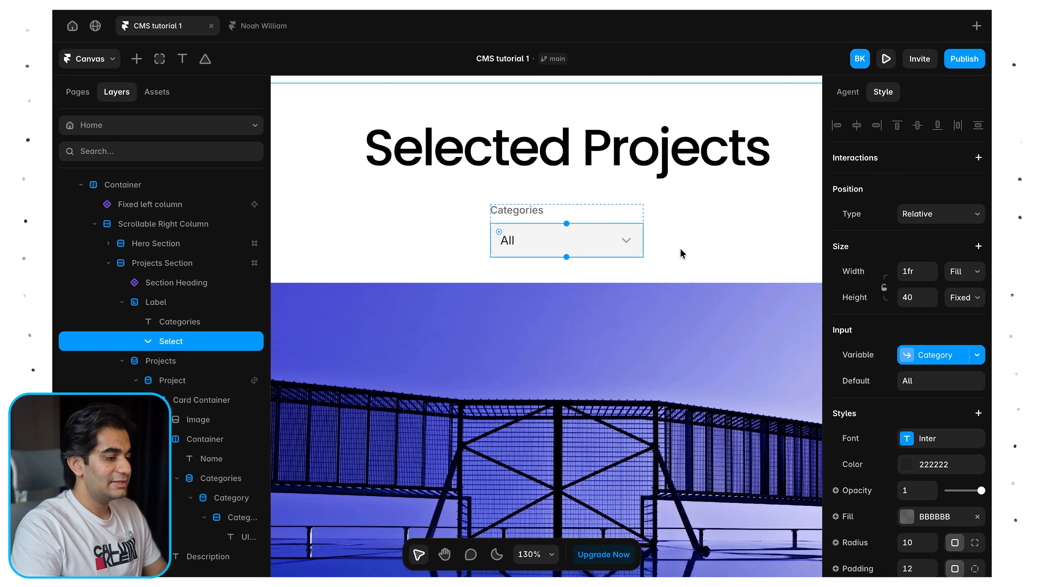
scroll(681, 248, down, 3)
click(886, 59)
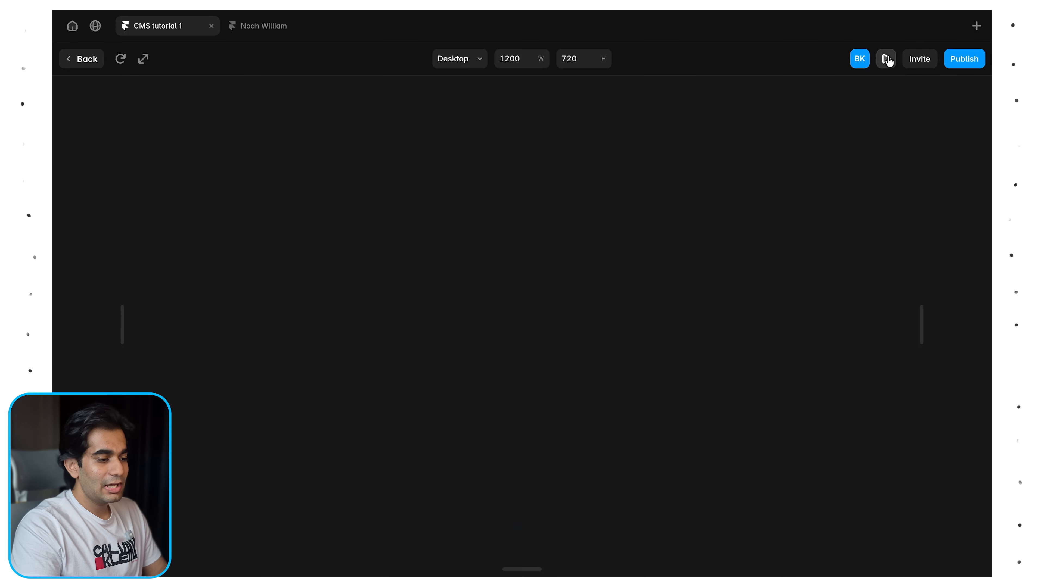
scroll(514, 347, down, 10)
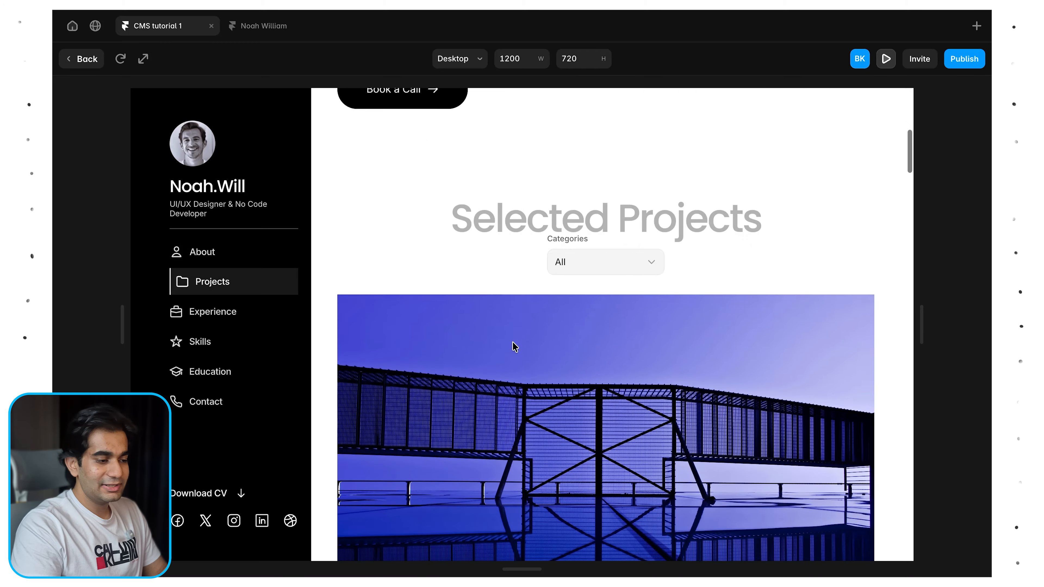
- Filter the previewed projects by the Web Design category and check the matching cards
click(580, 212)
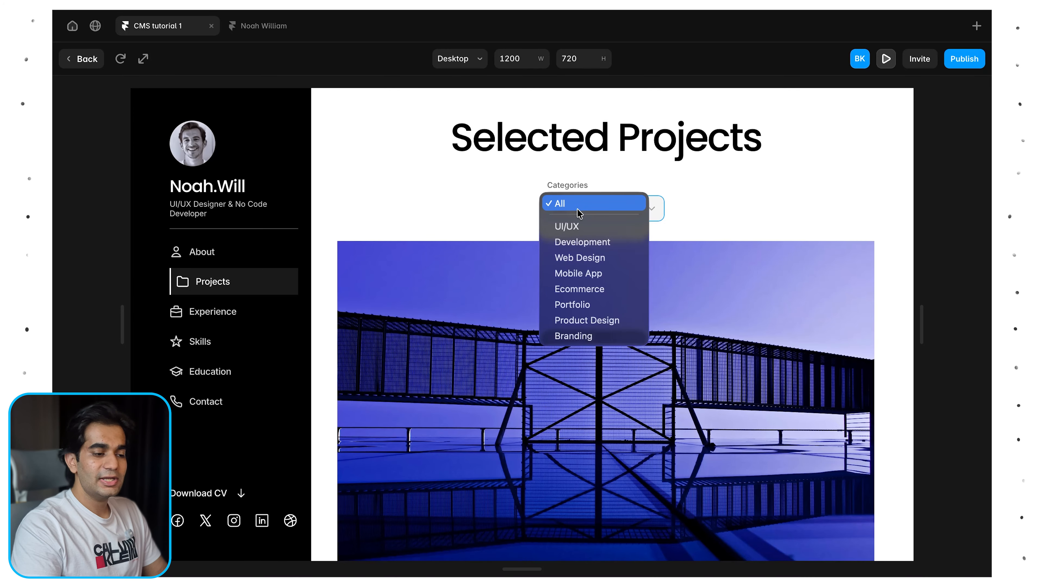
click(581, 258)
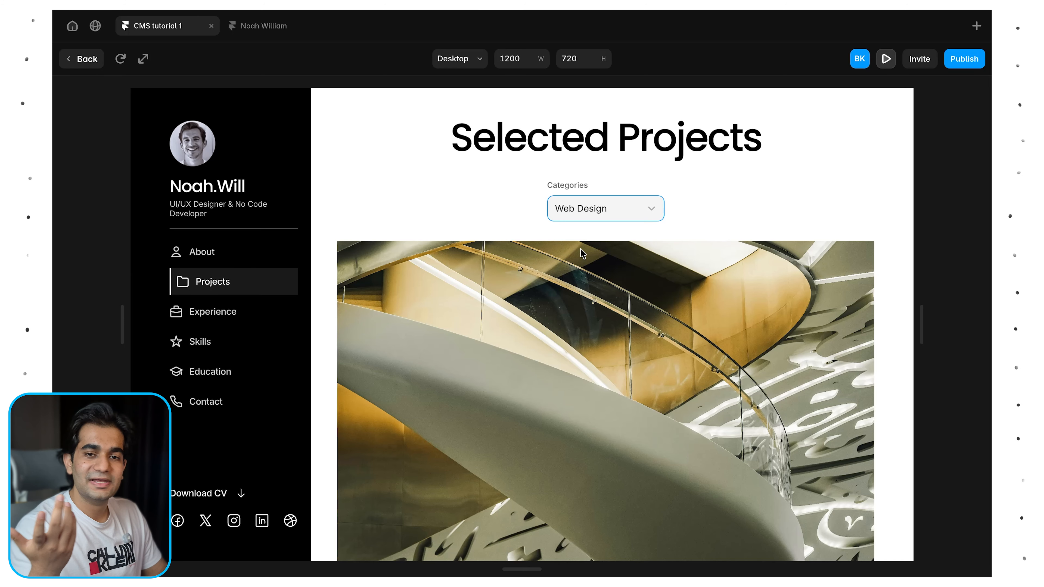
scroll(581, 249, down, 10)
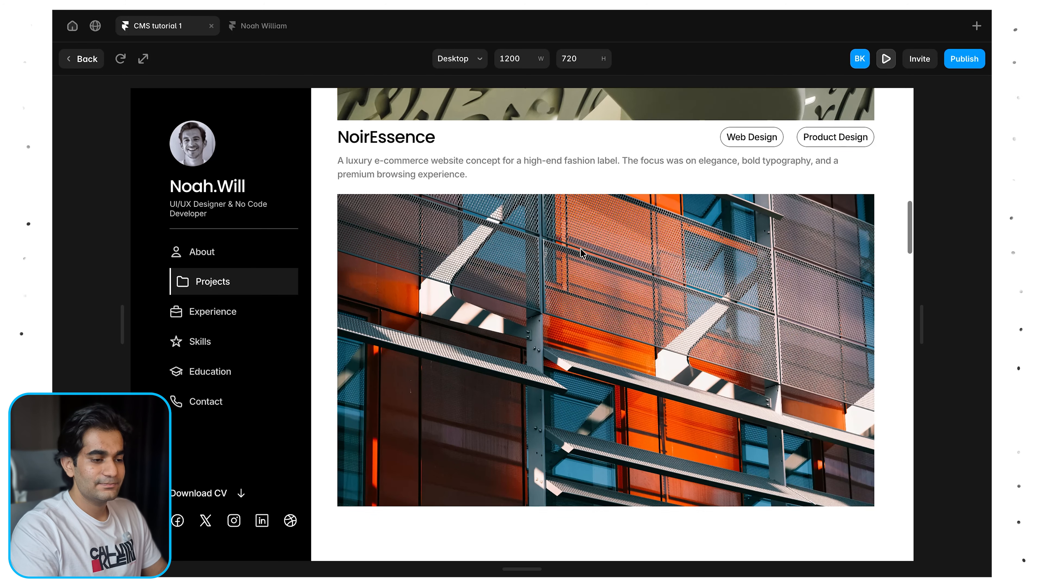
scroll(581, 249, up, 15)
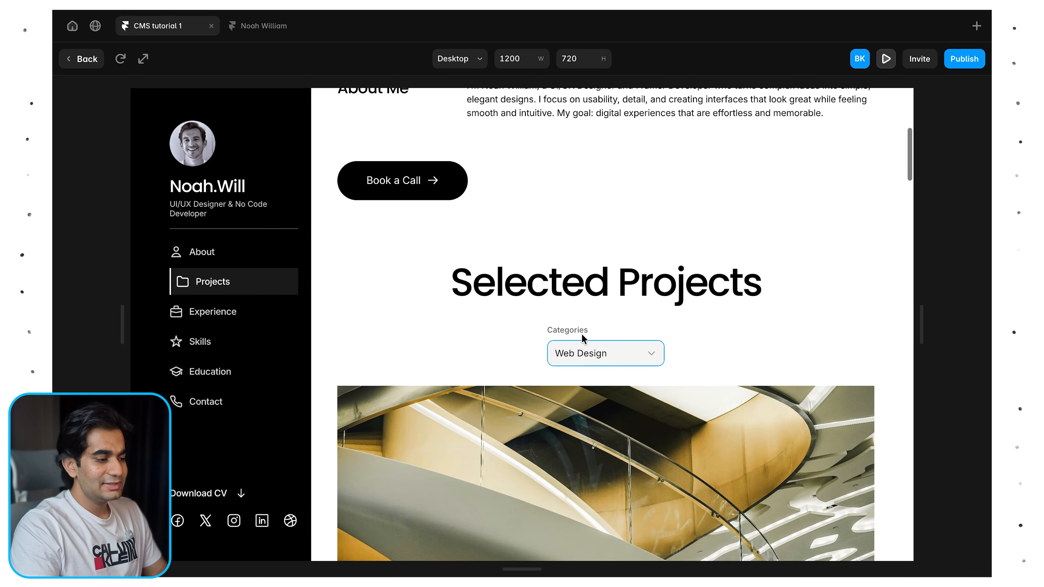
- Test the Categories filter with Product Design and Portfolio, and look through the Portfolio projects
click(581, 348)
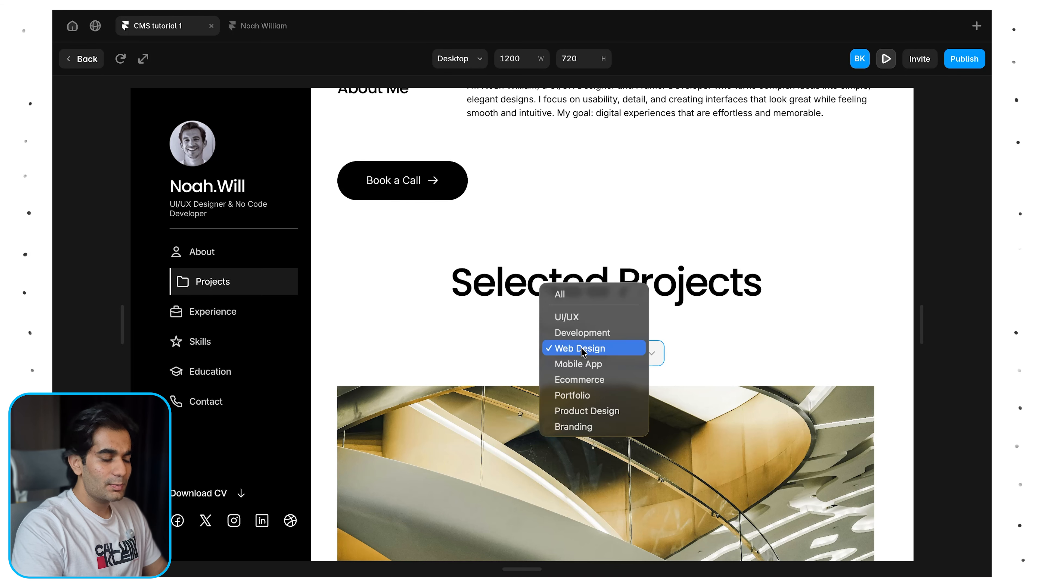
click(584, 410)
click(589, 354)
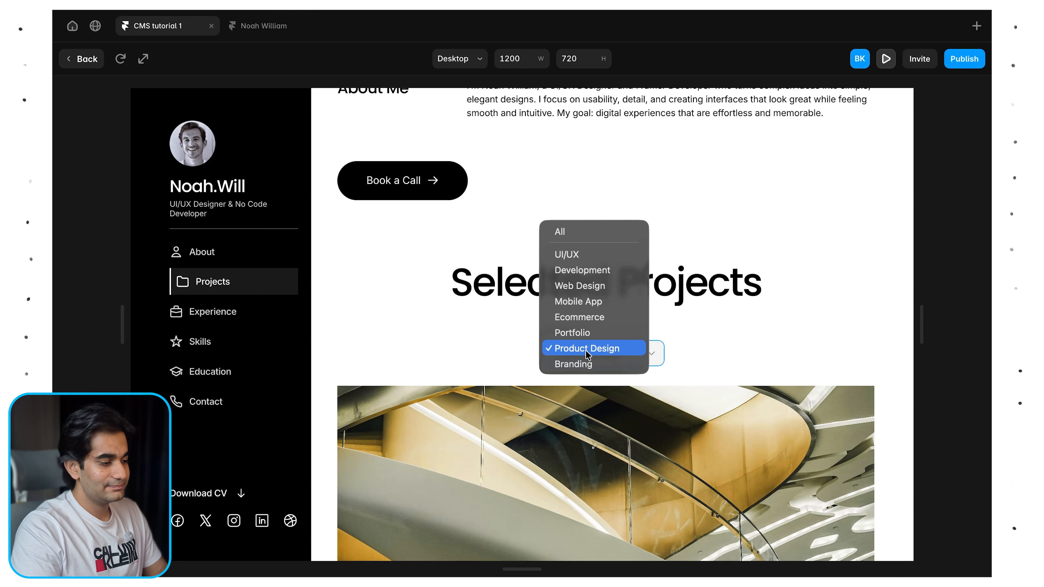
click(582, 333)
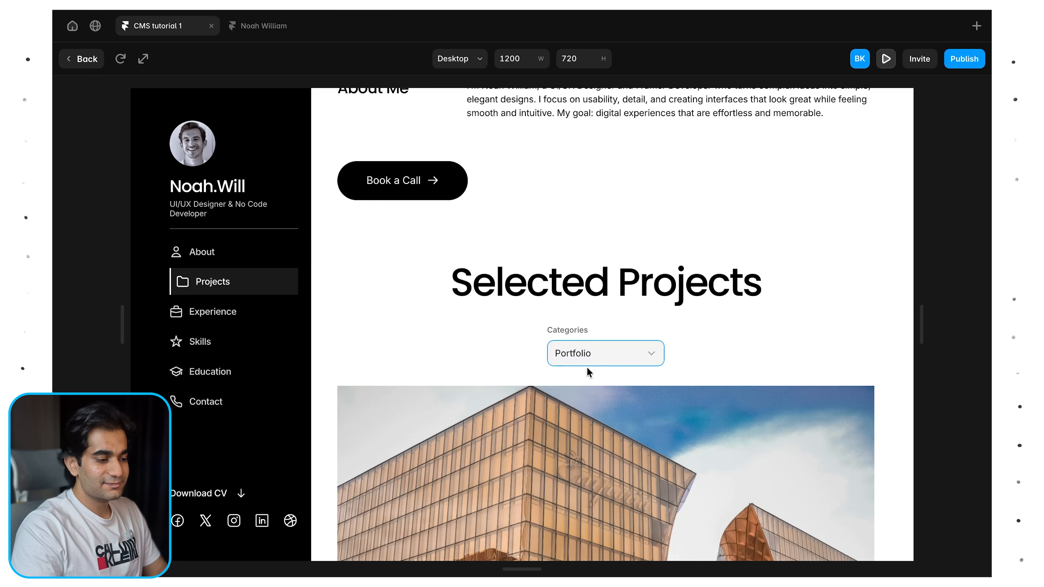
scroll(589, 370, down, 10)
scroll(589, 372, up, 10)
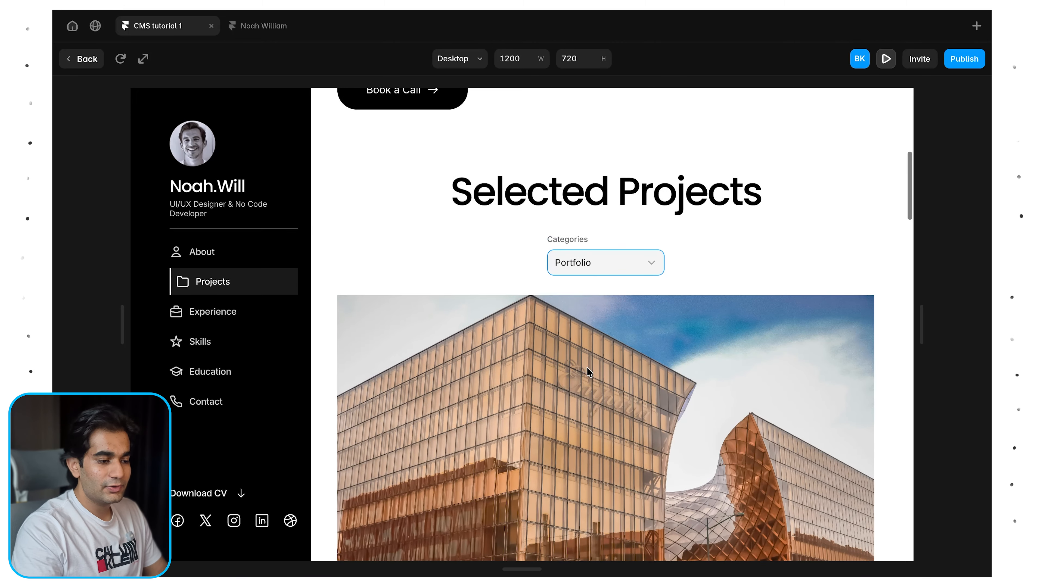
- Filter the previewed projects by UI/UX, check the matching cards and return to the canvas
click(571, 263)
click(572, 178)
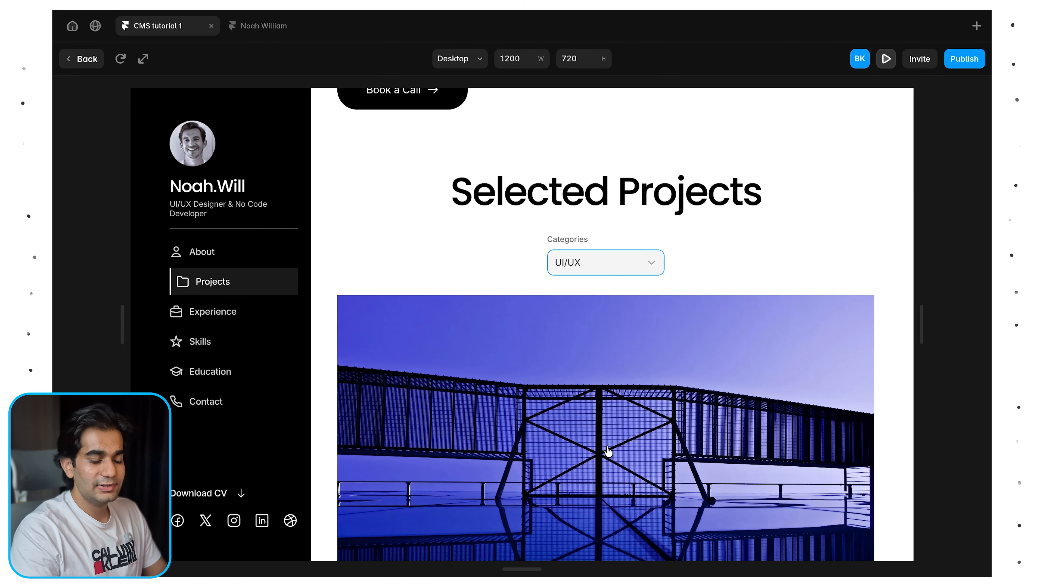
scroll(608, 452, down, 5)
scroll(606, 451, up, 7)
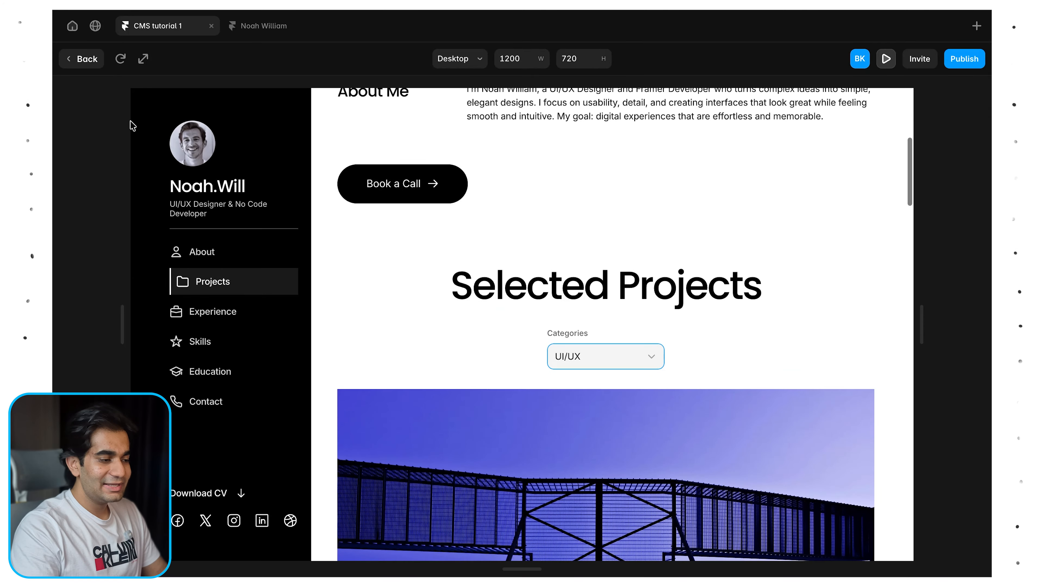
click(84, 61)
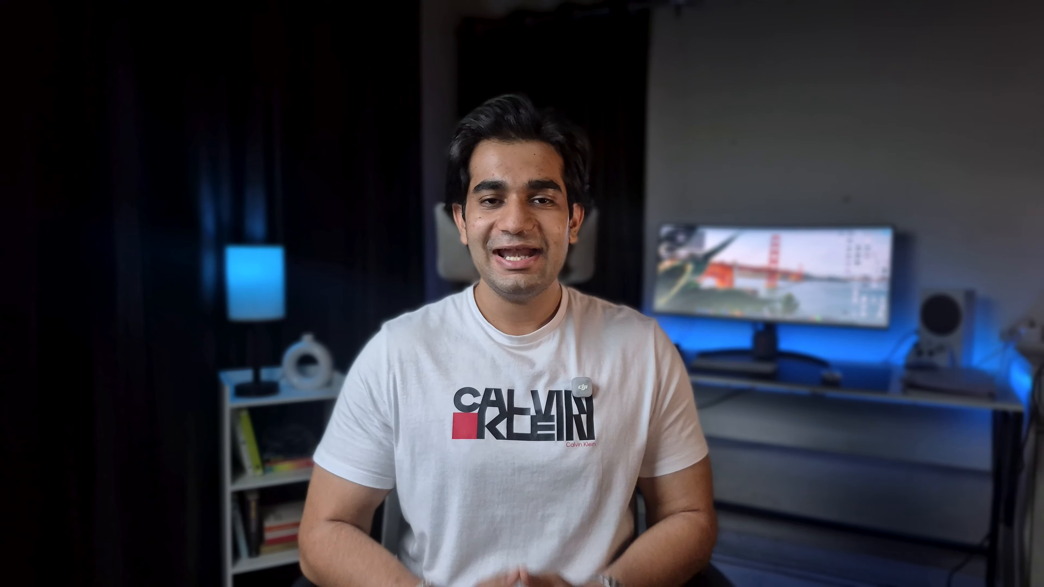